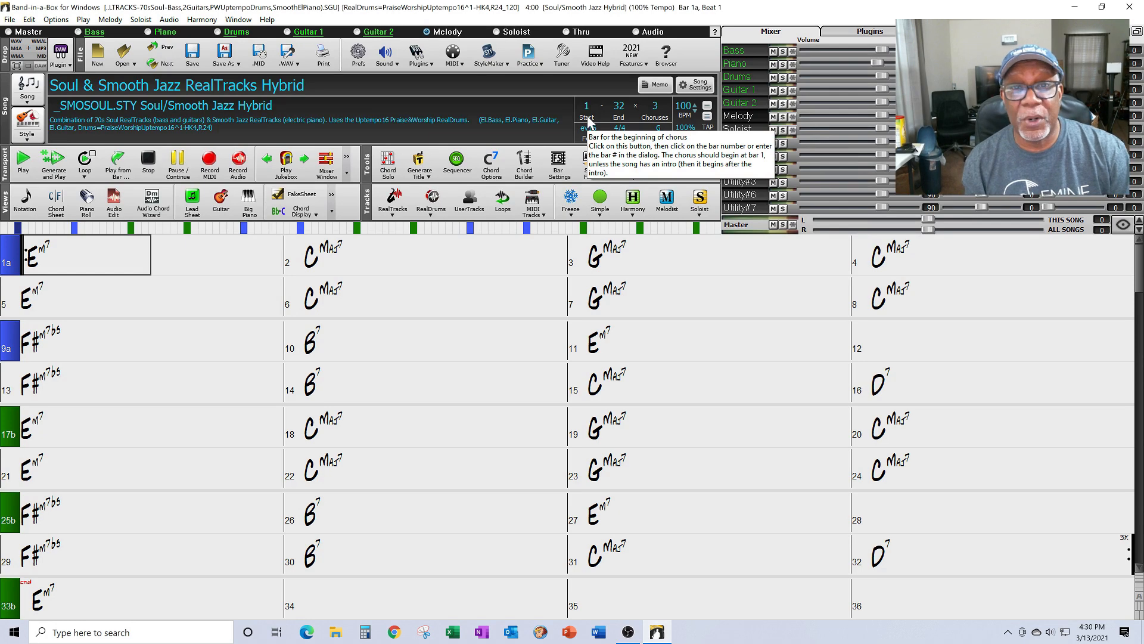
Step: Change the chorus end bar from 32 to 80
left_click(620, 111)
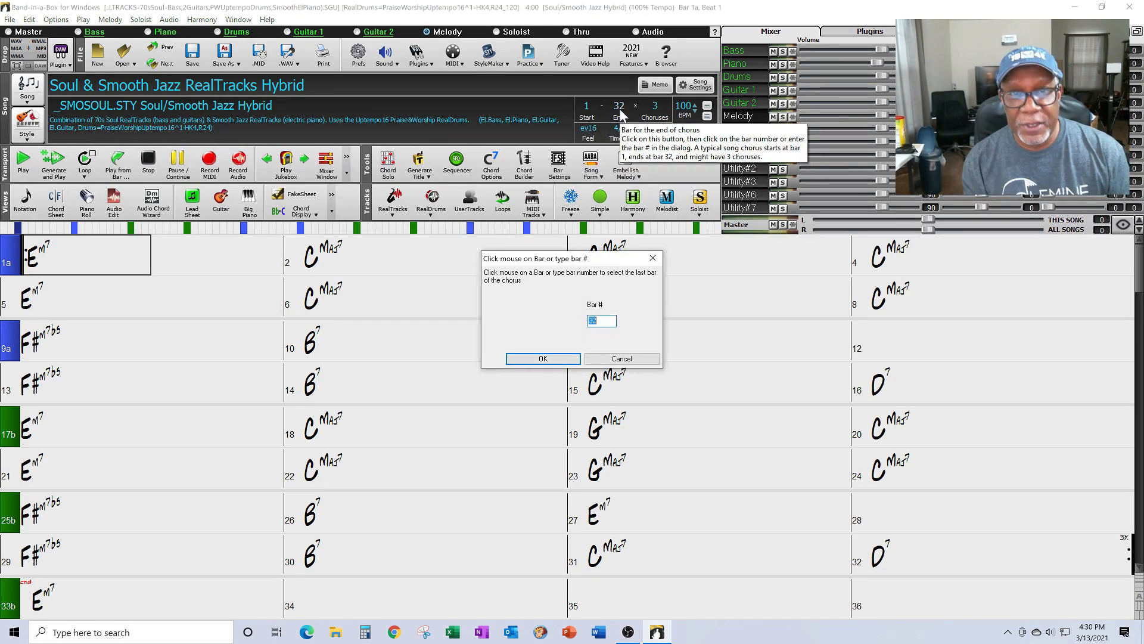
type("80")
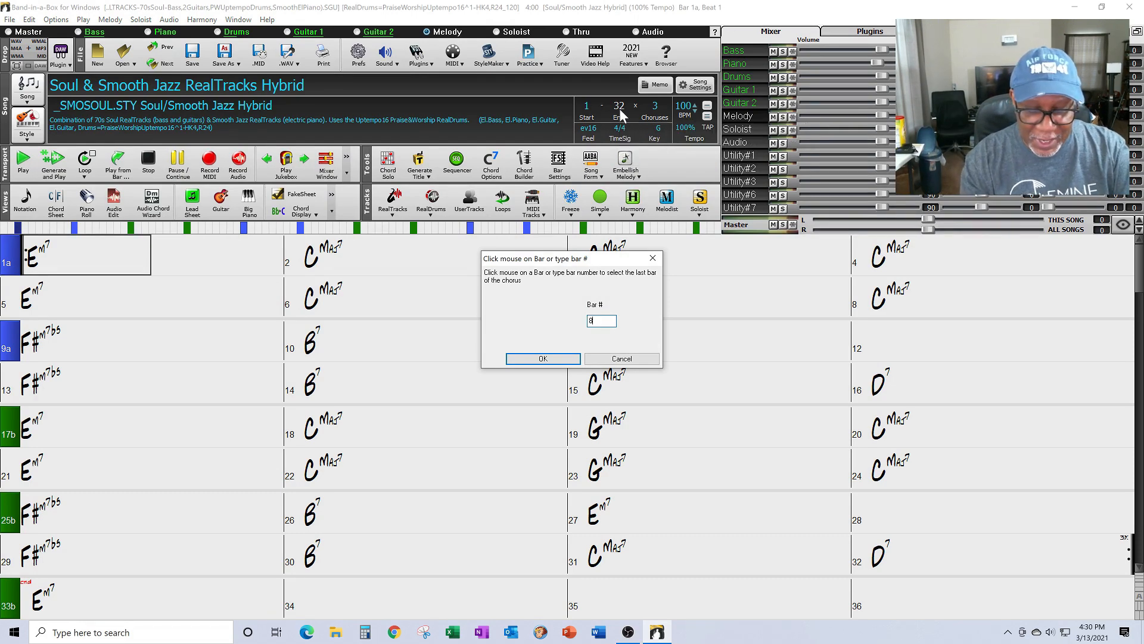
left_click(561, 361)
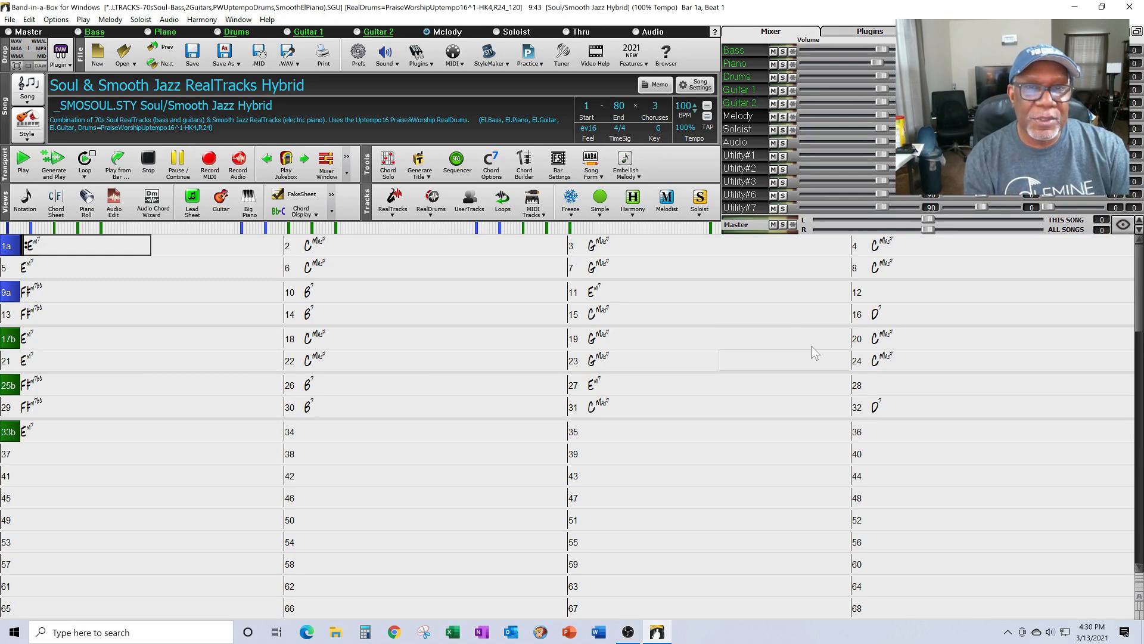
Step: Set the number of choruses to 1
left_click(655, 111)
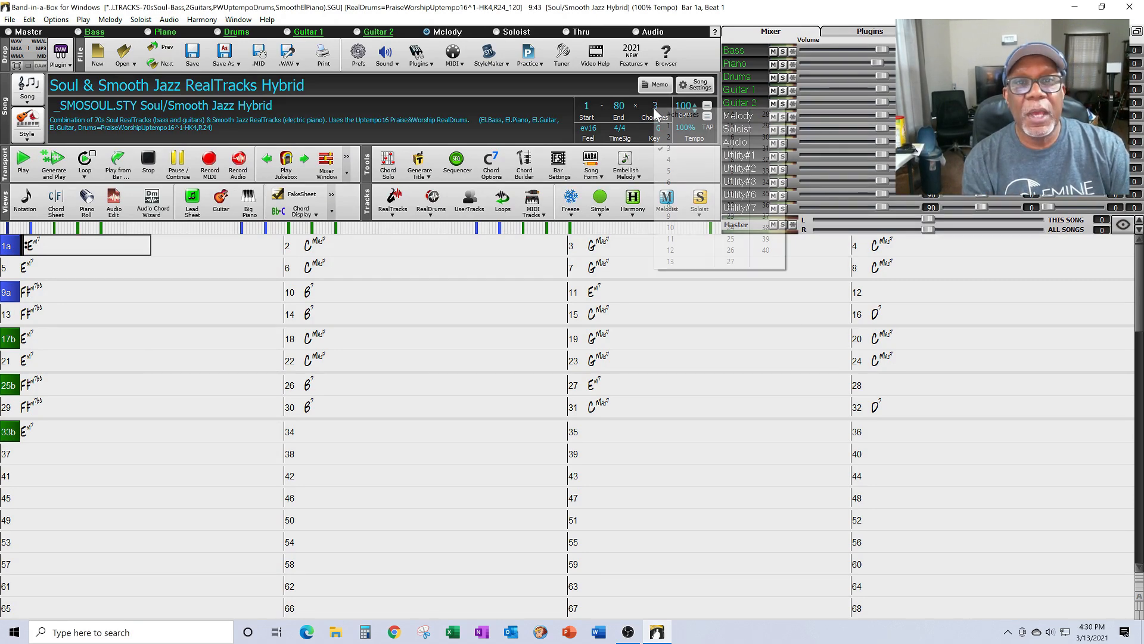
left_click(662, 128)
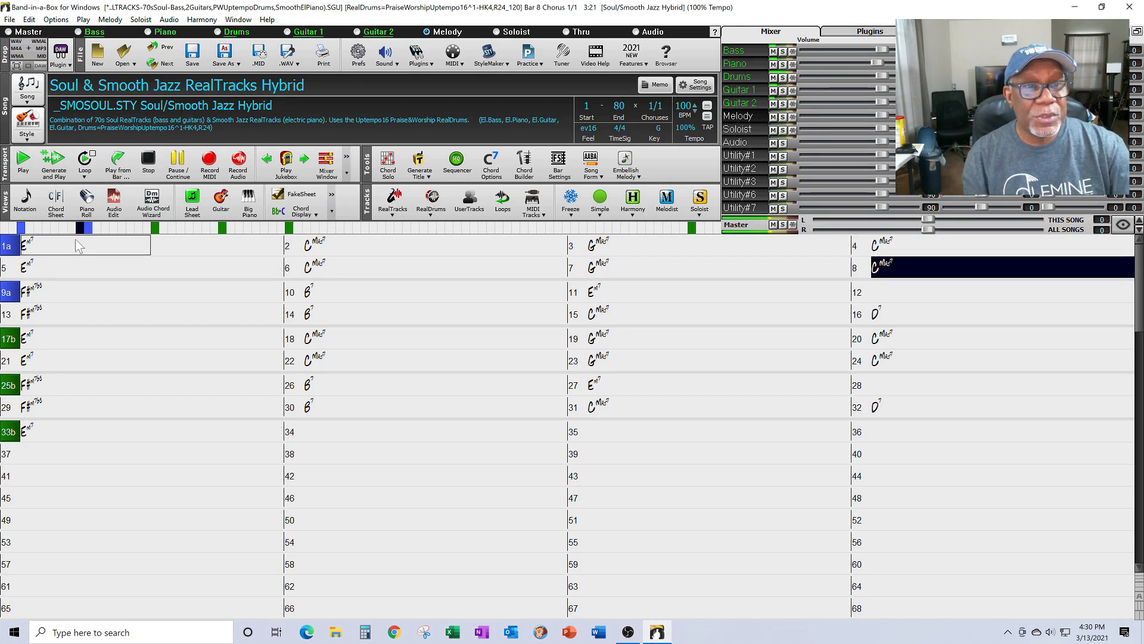
Step: Stop the song's playback
left_click(150, 161)
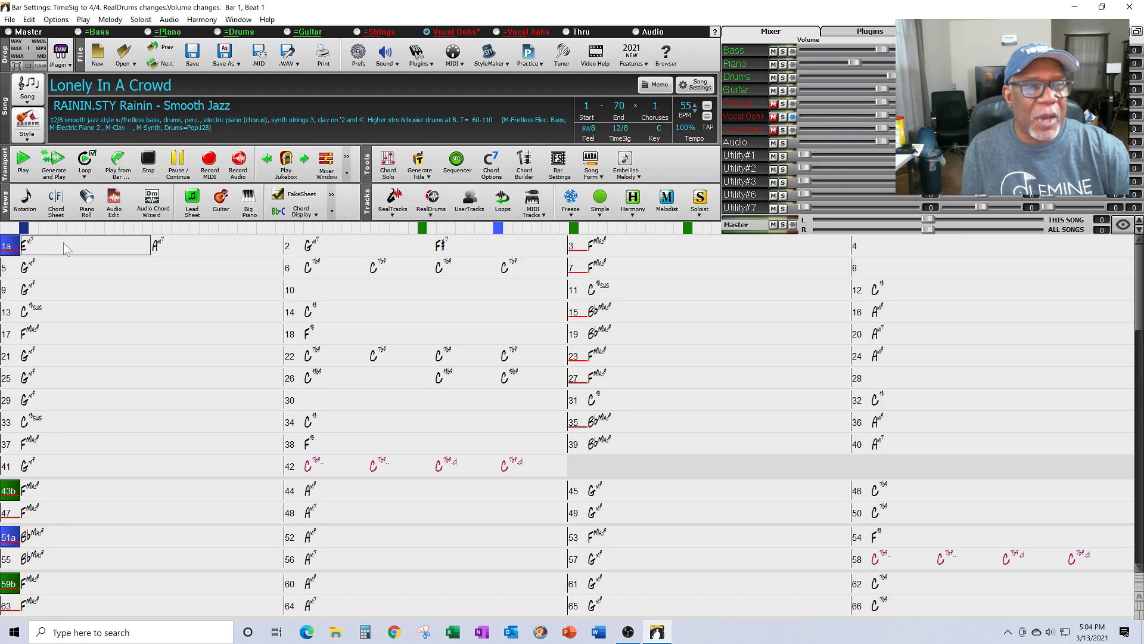
left_click(72, 241)
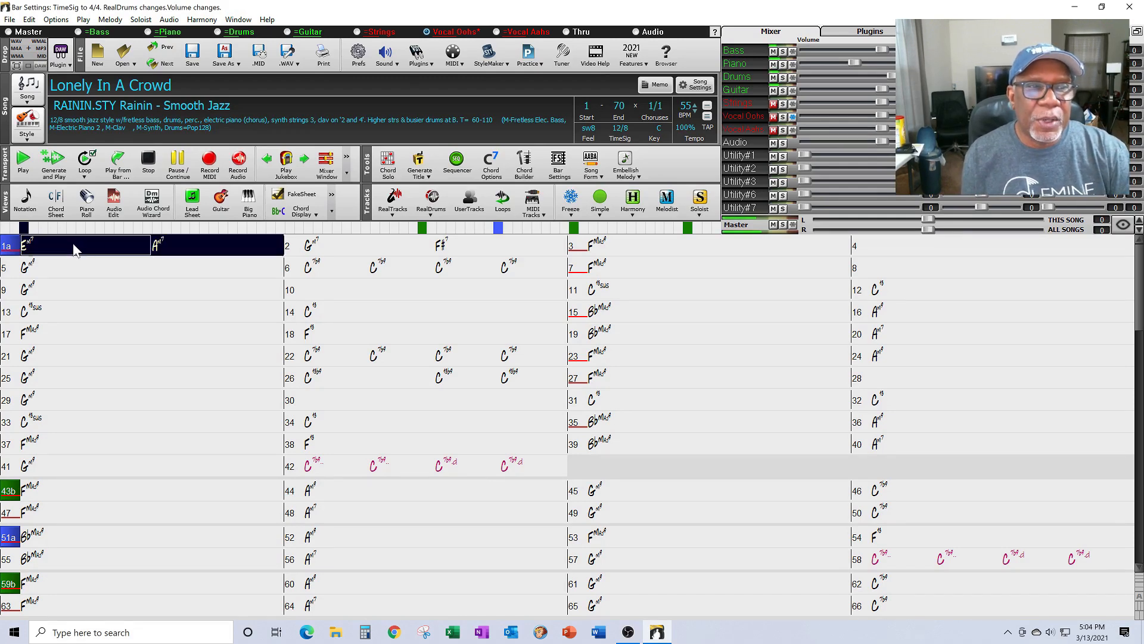
left_click(177, 160)
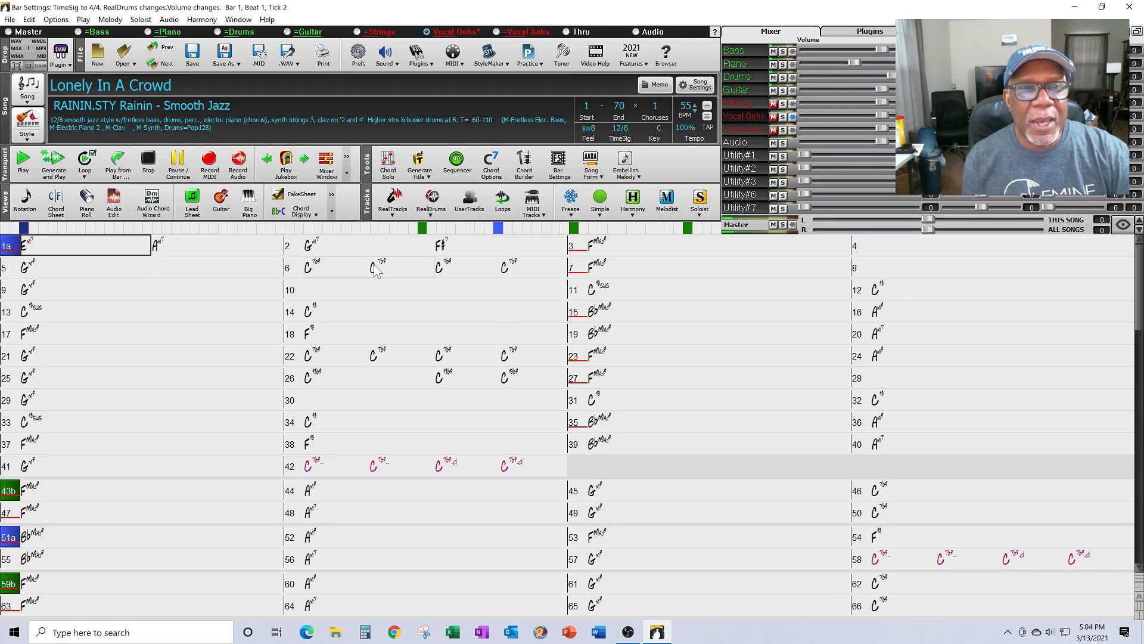
left_click(376, 271)
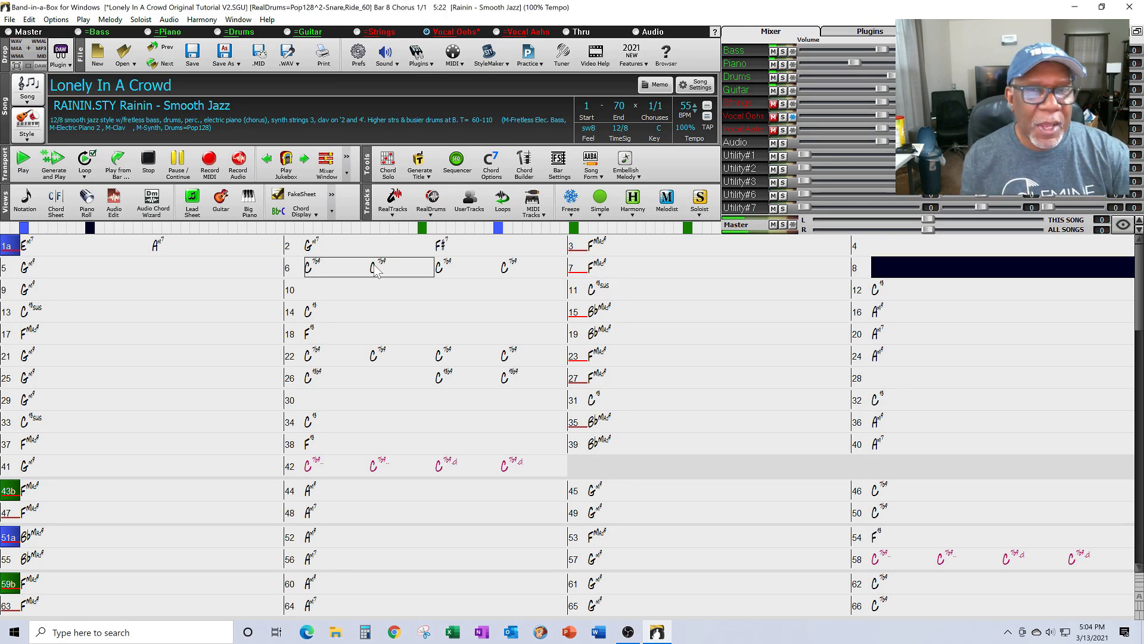
left_click(147, 168)
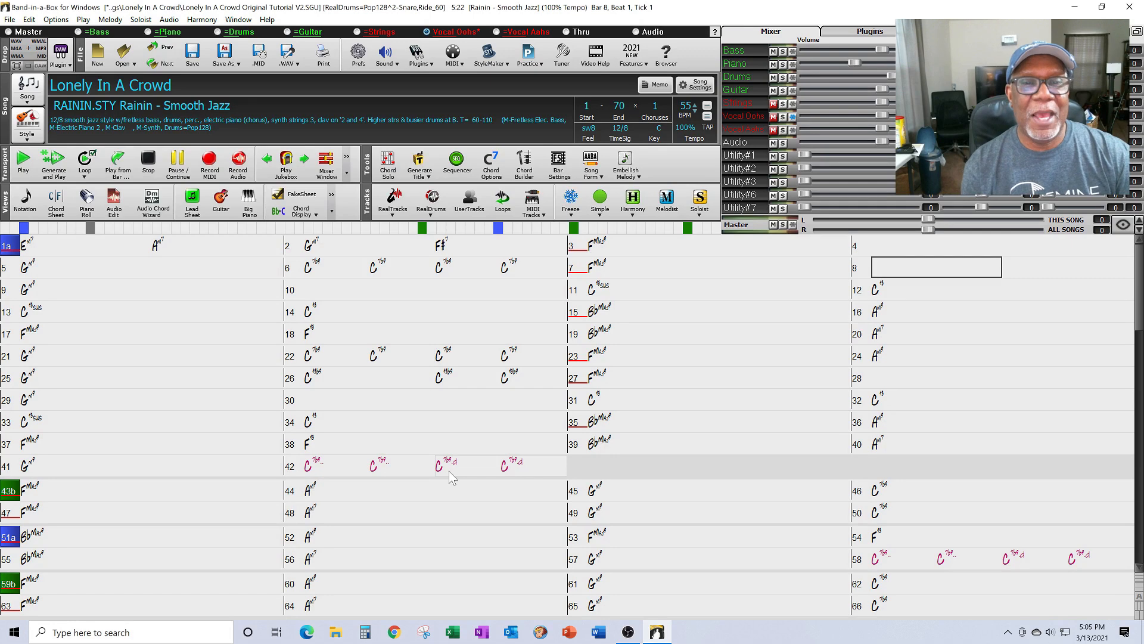
left_click(463, 358)
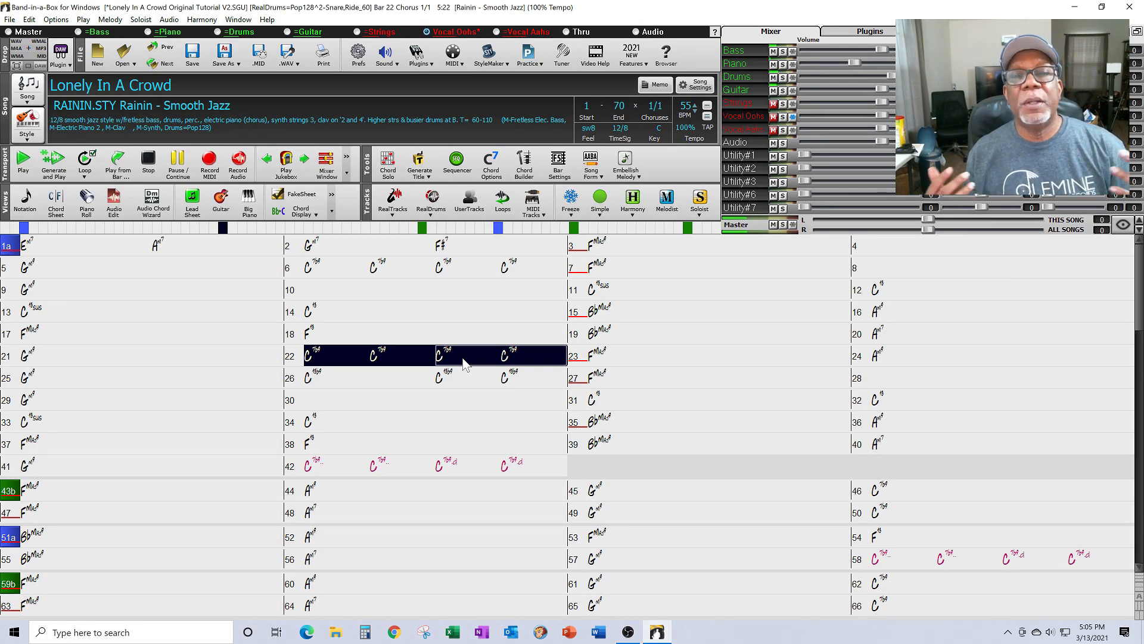
key("Right")
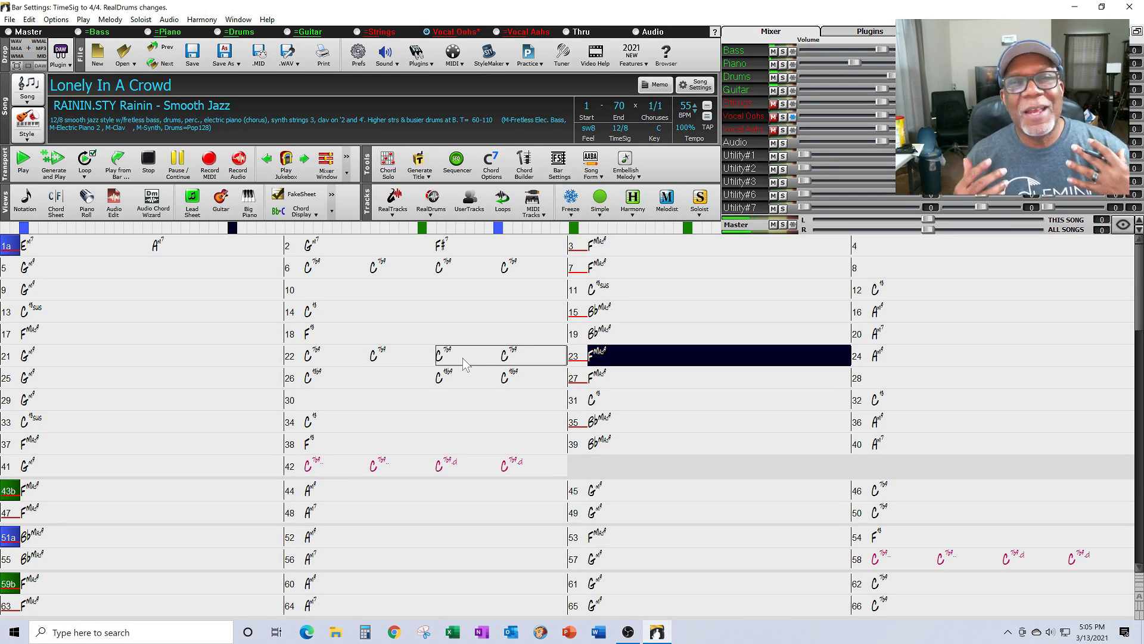
key("Right")
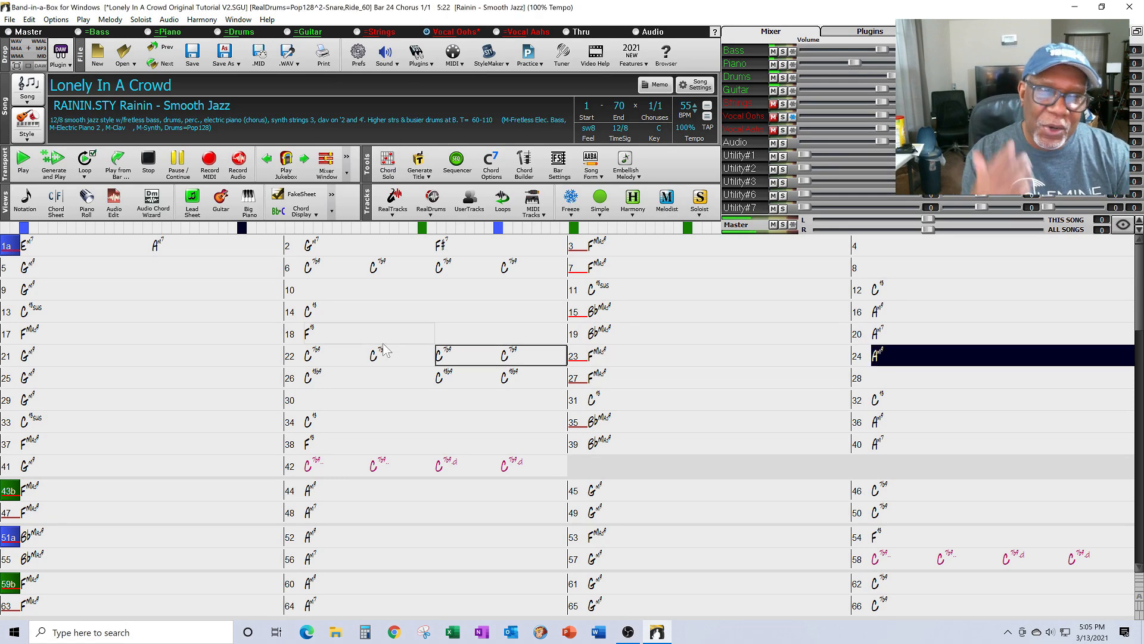
left_click(182, 163)
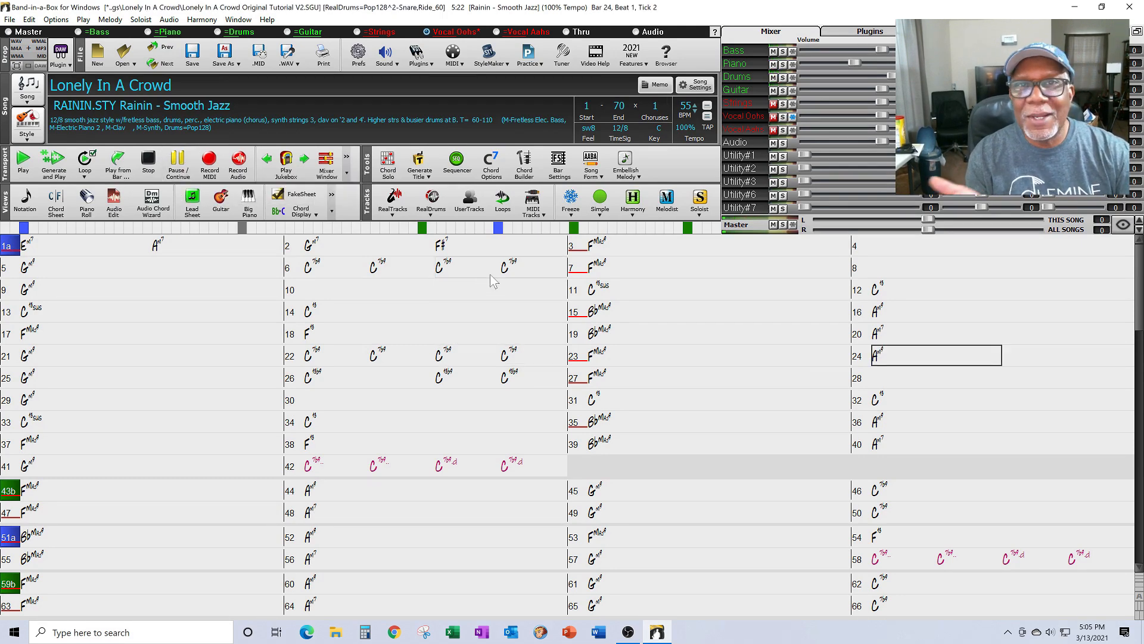
Step: Allow a drum fill before bar 7
right_click(571, 271)
left_click(578, 289)
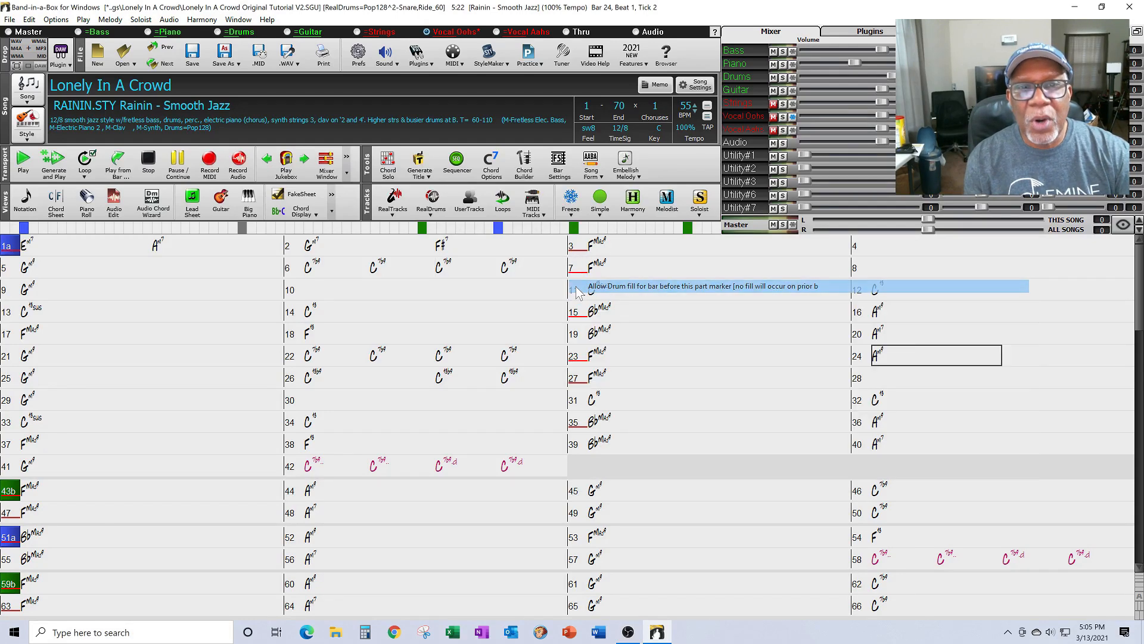
right_click(576, 272)
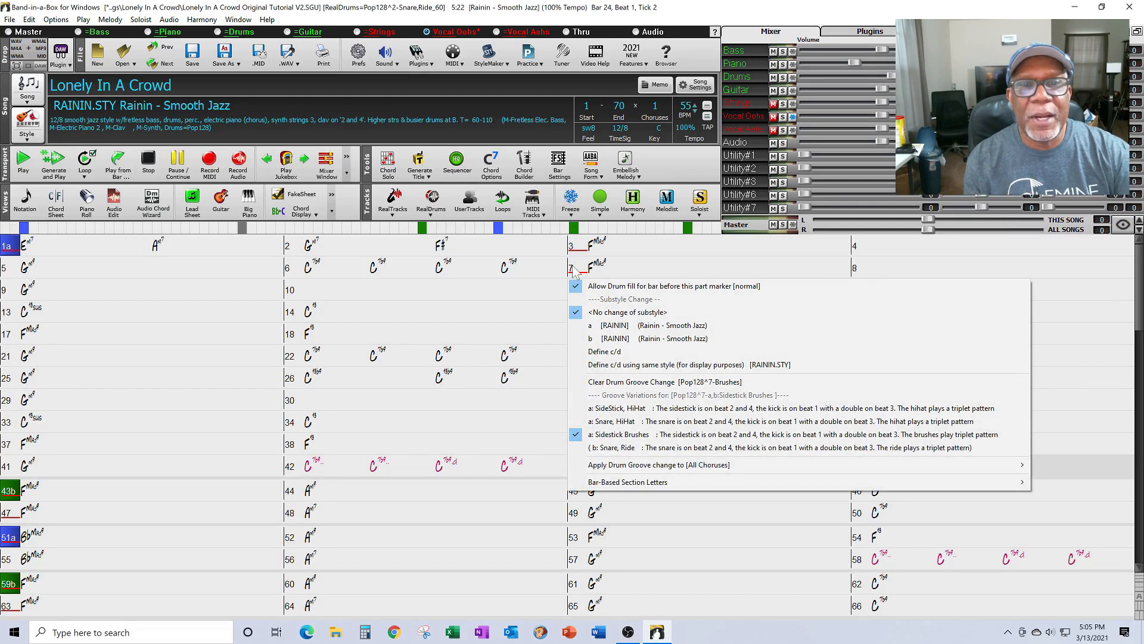
left_click(505, 276)
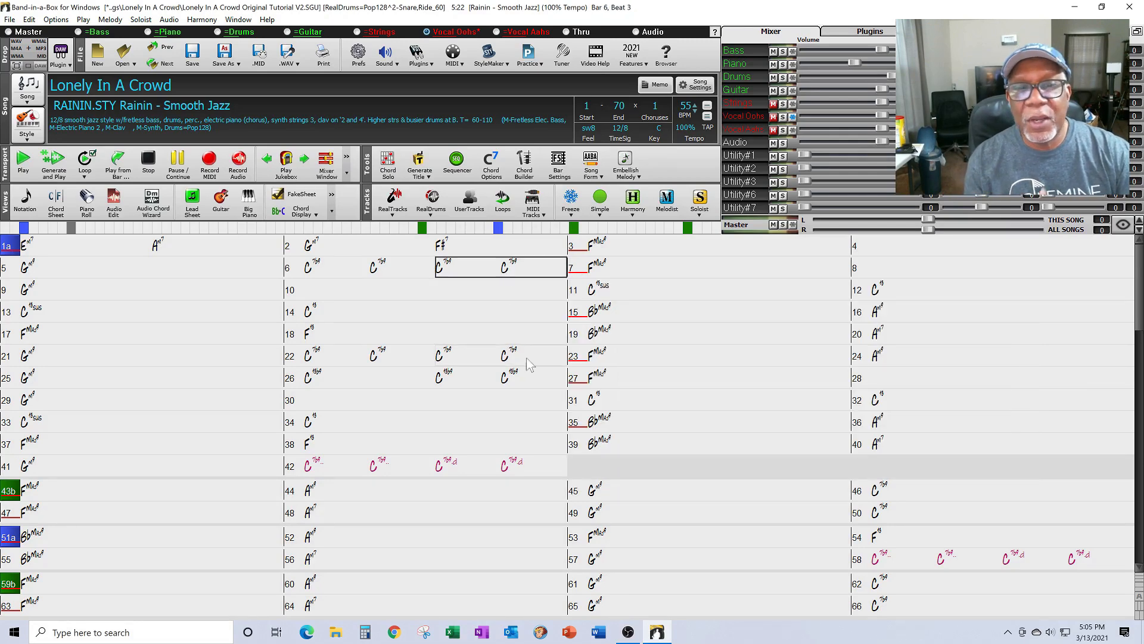
Step: Allow a drum fill before bar 23 and start substyle b at bar 23
right_click(580, 357)
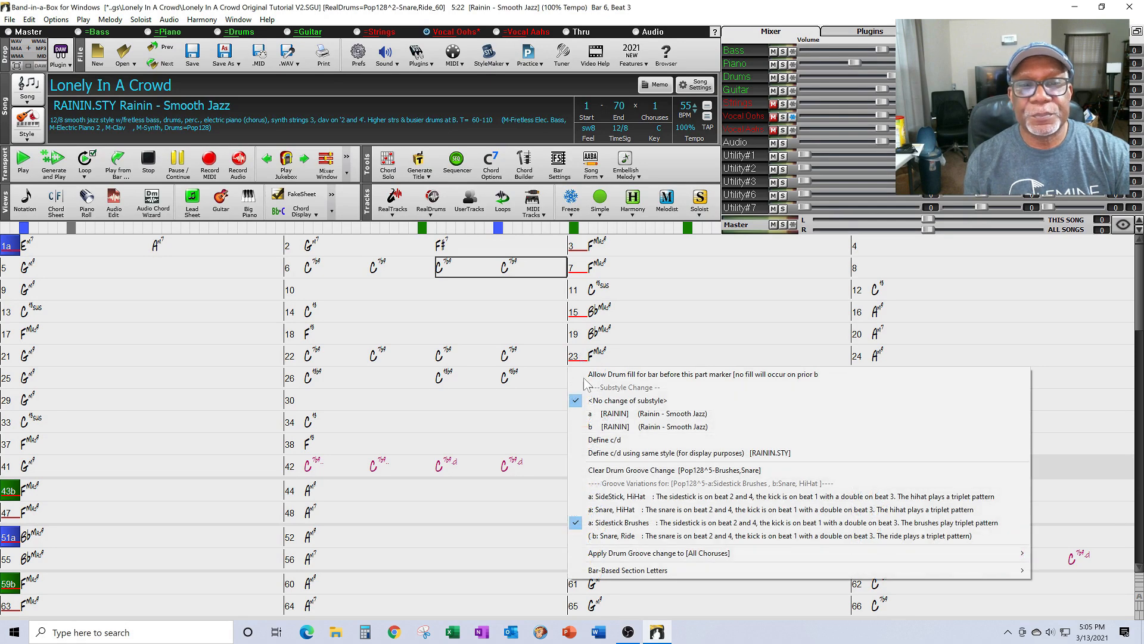
left_click(583, 375)
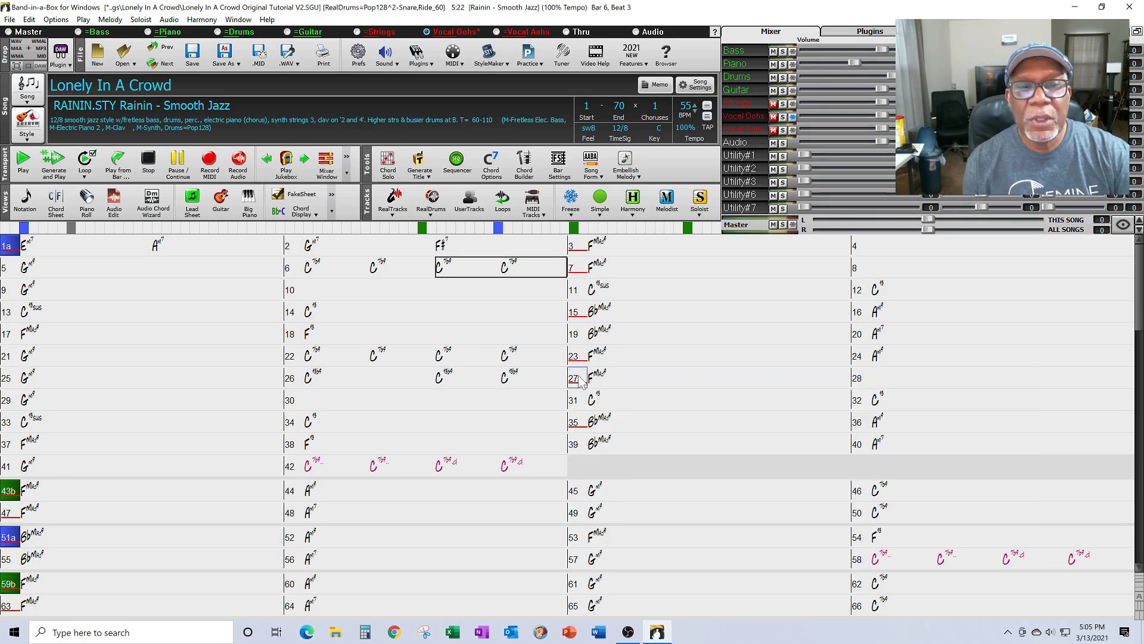
right_click(580, 357)
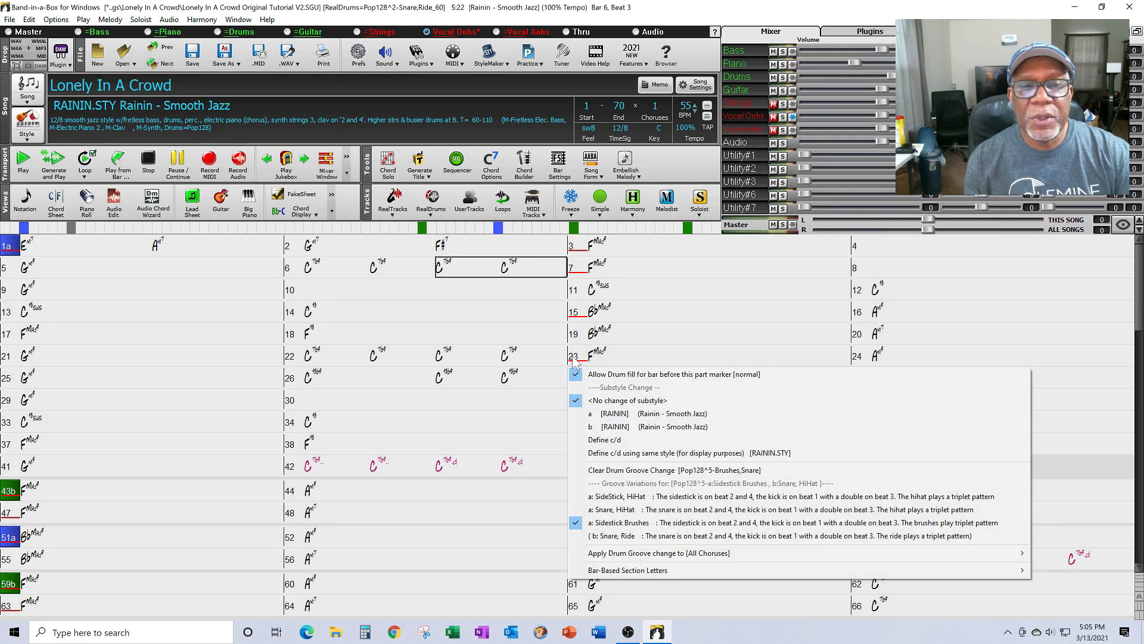
left_click(605, 426)
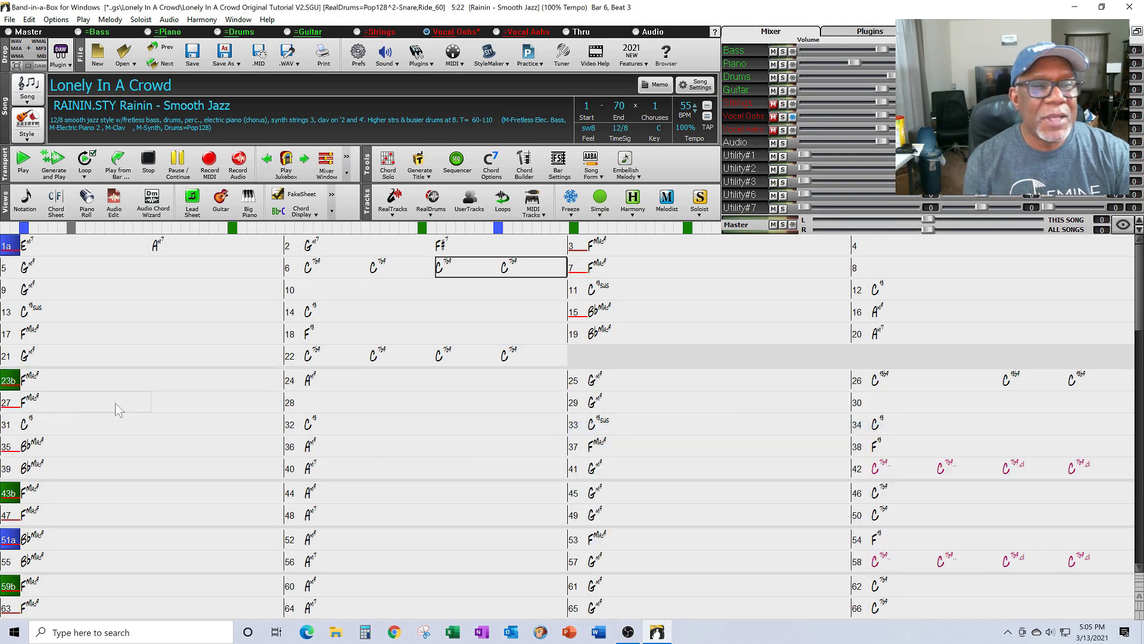
right_click(11, 384)
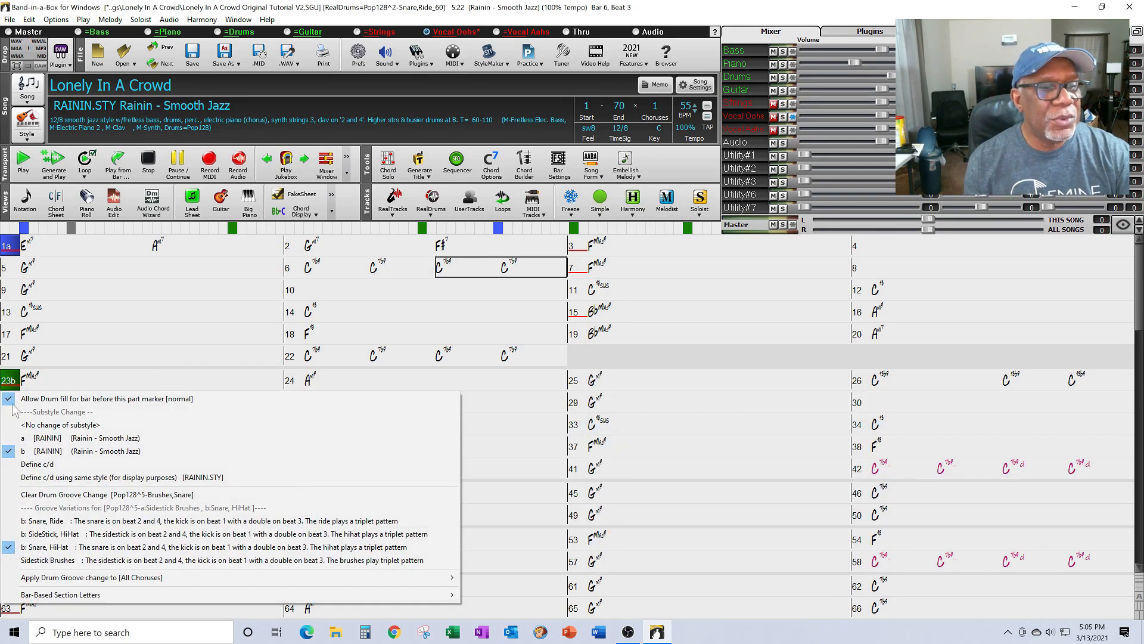
left_click(207, 306)
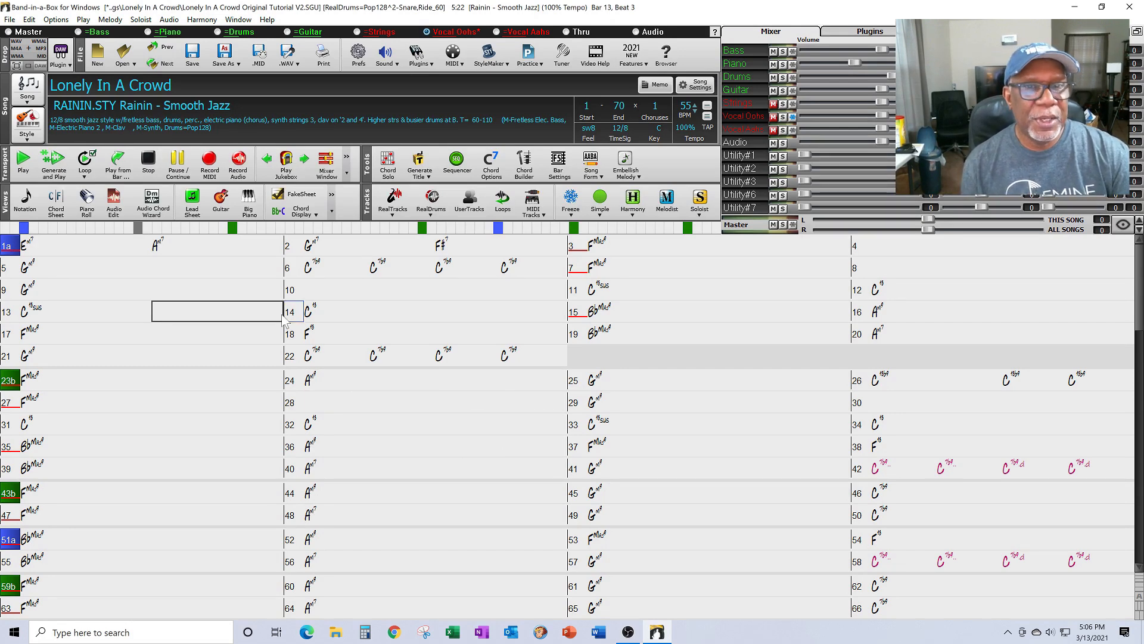
double_click(326, 270)
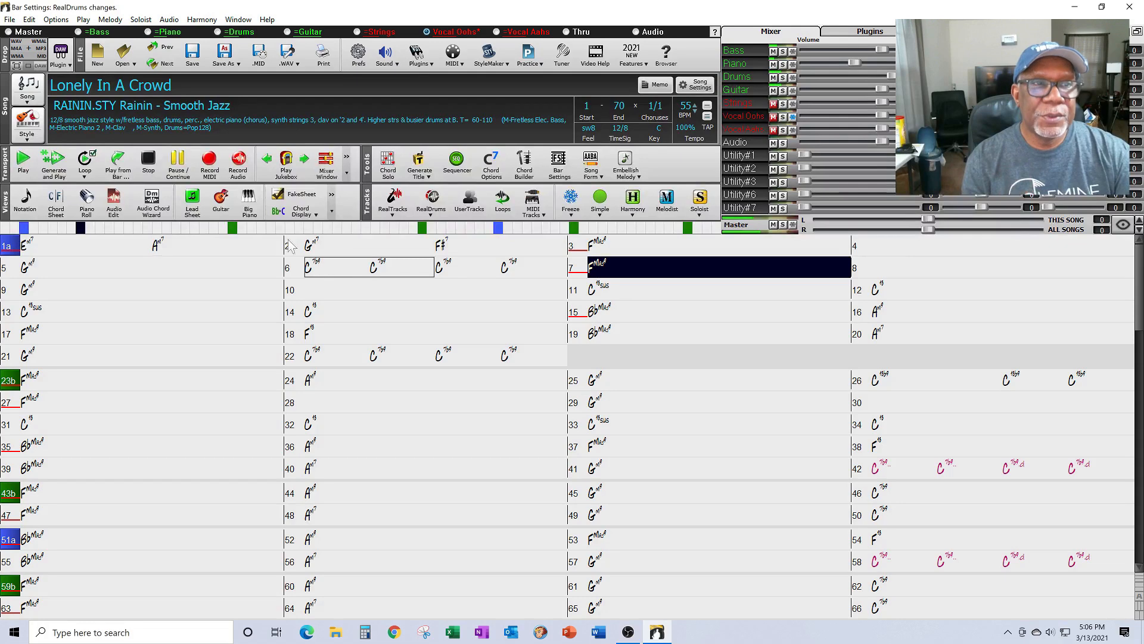
left_click(149, 167)
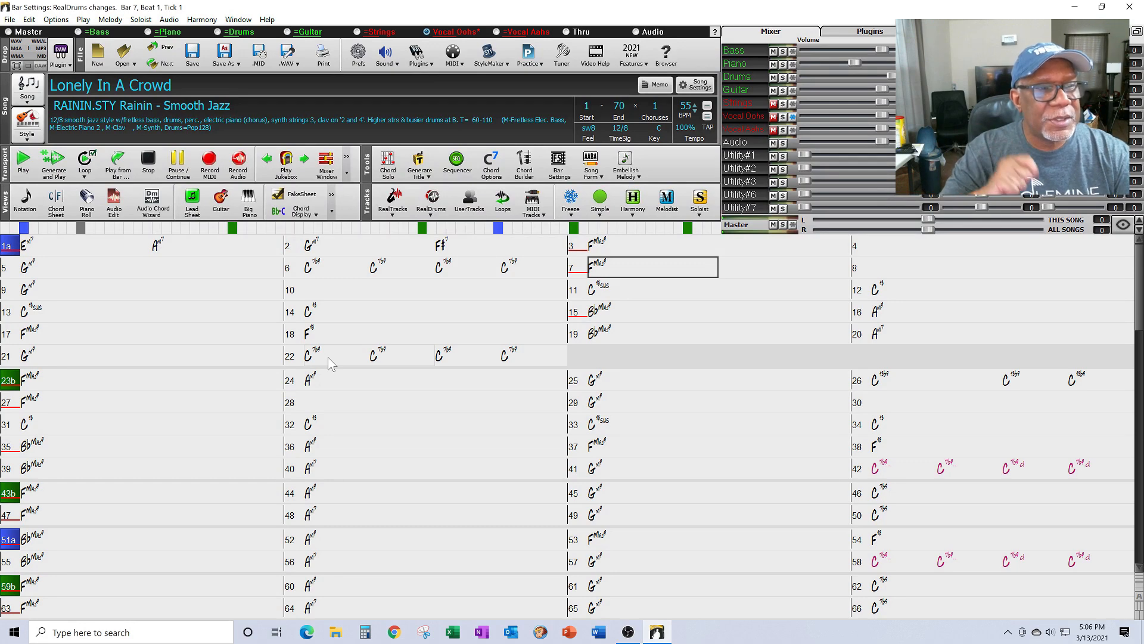
left_click(98, 354)
left_click(67, 171)
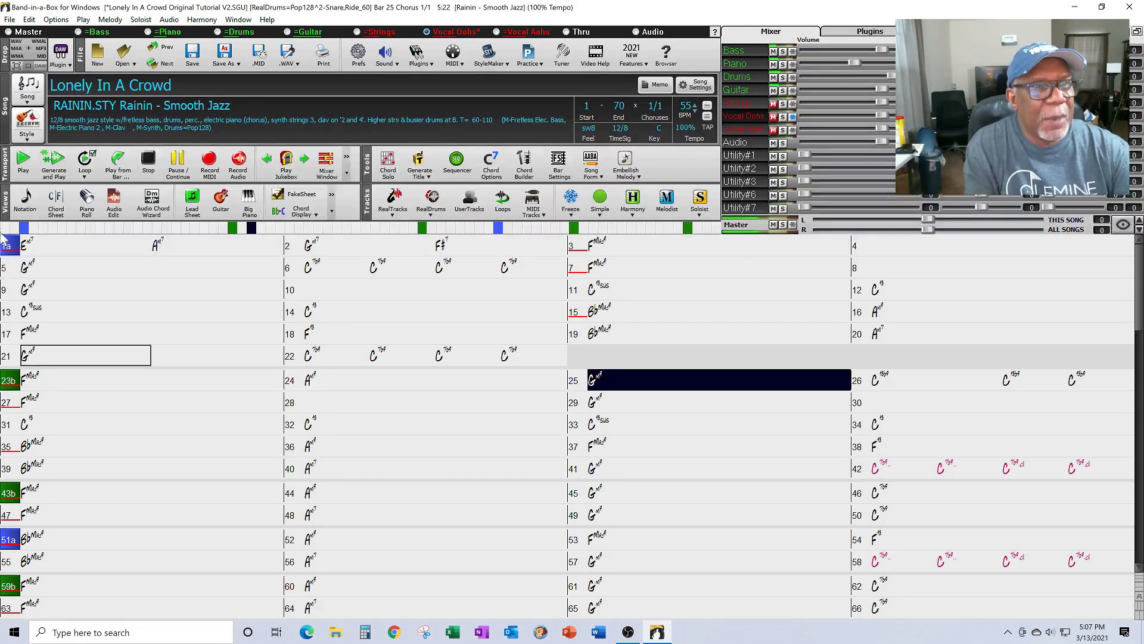
left_click(148, 160)
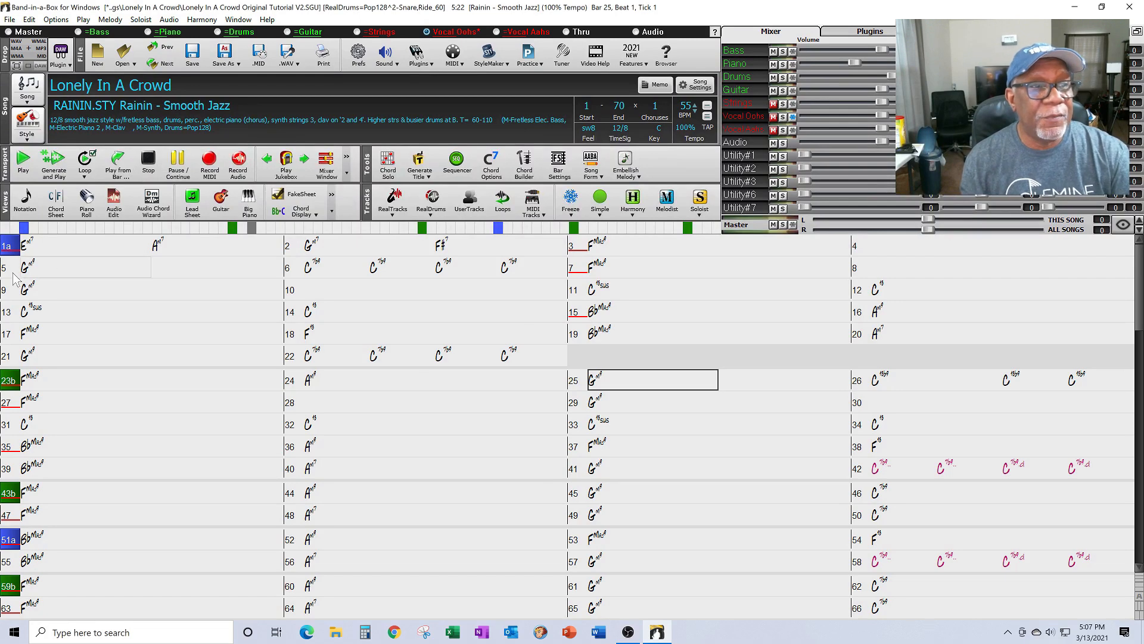
right_click(7, 389)
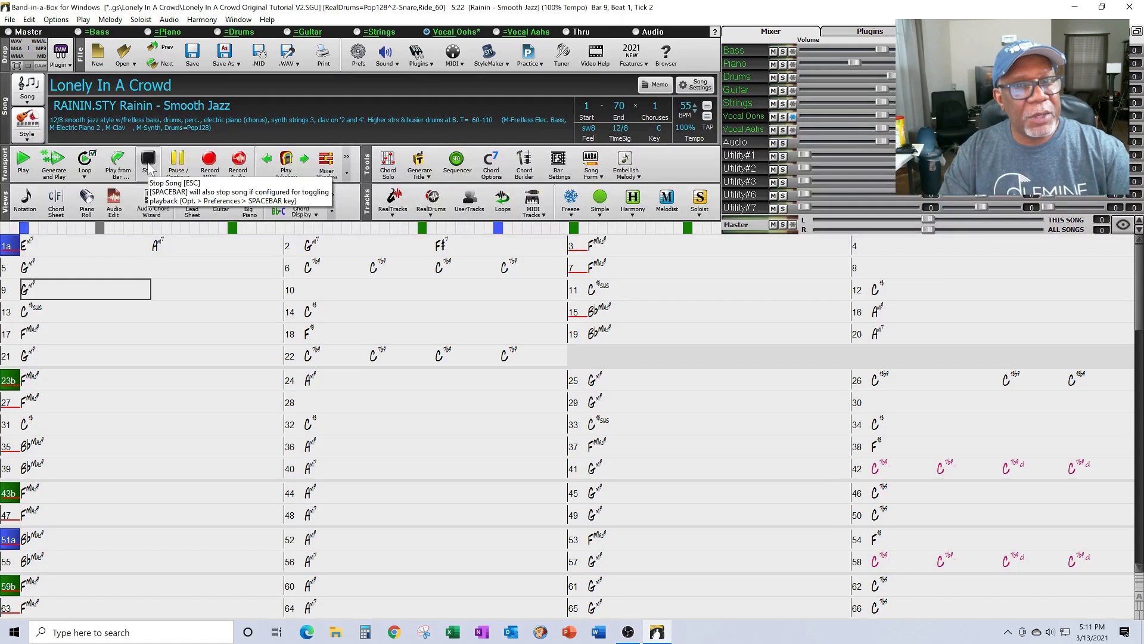
Step: Mute Strings, Vocal Oohs and Vocal Aahs in bar 7's Bar Settings, then generate and play
left_click(605, 270)
right_click(605, 270)
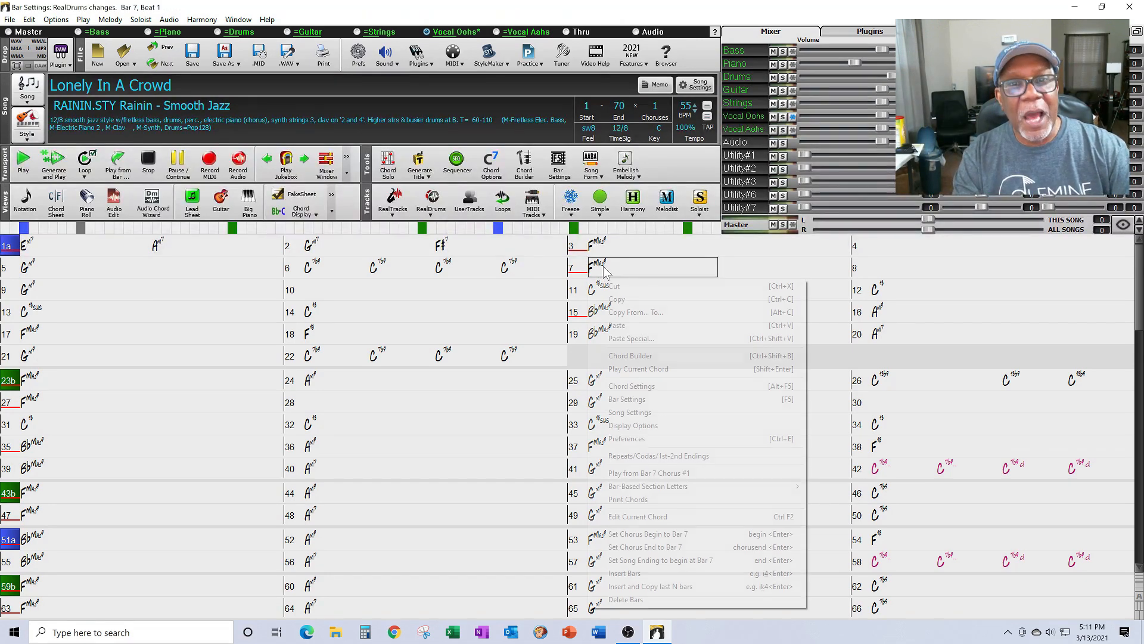
left_click(633, 398)
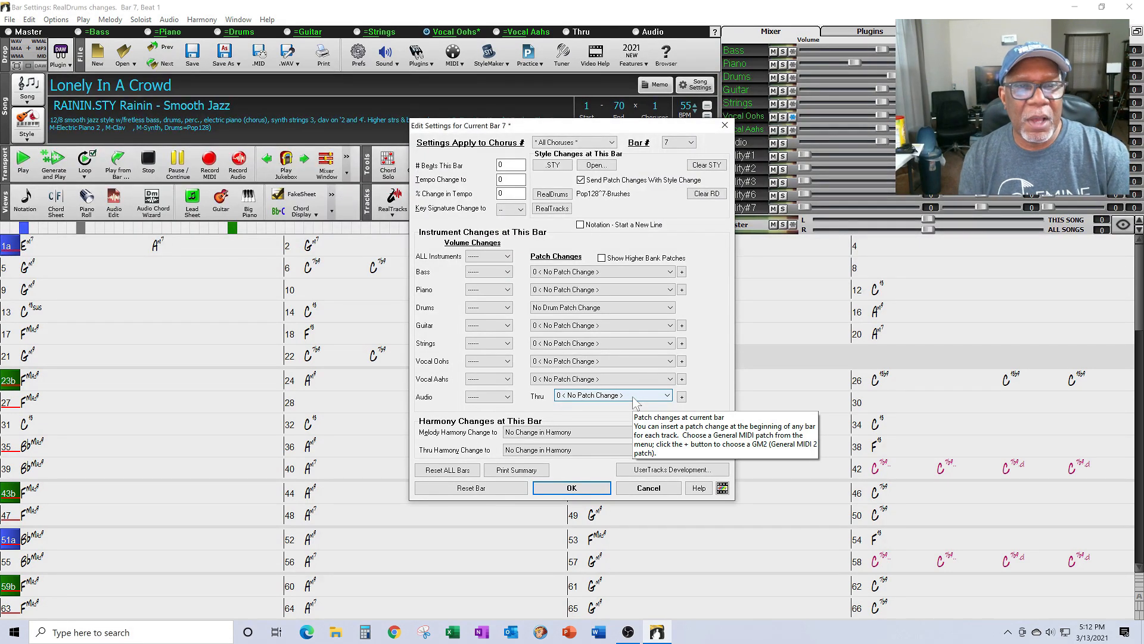
left_click(507, 343)
left_click(489, 361)
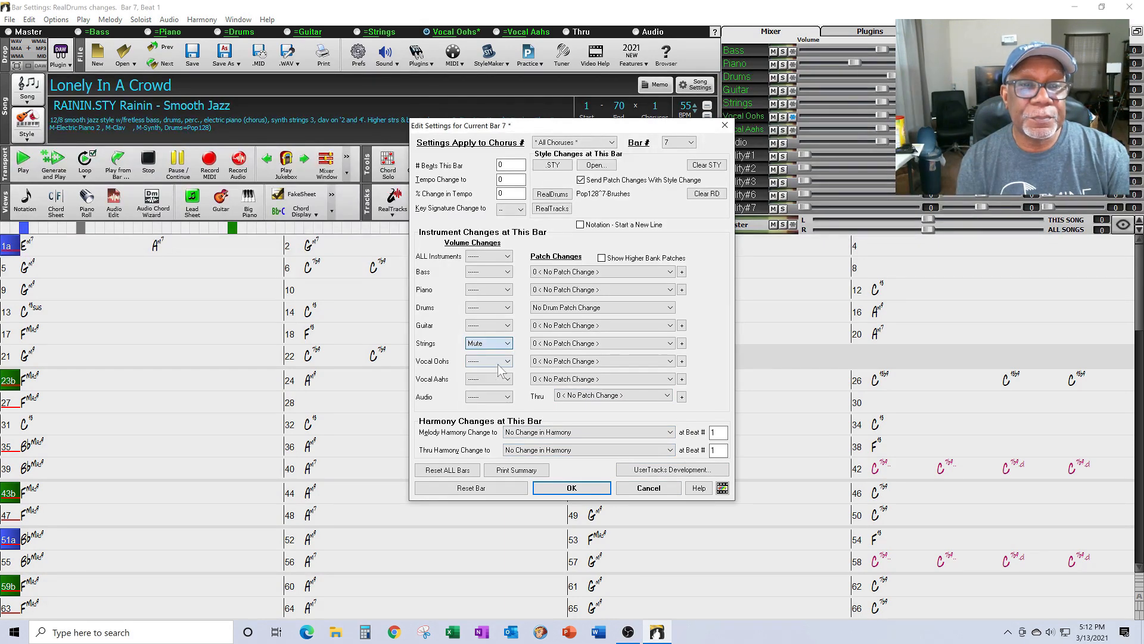
left_click(498, 361)
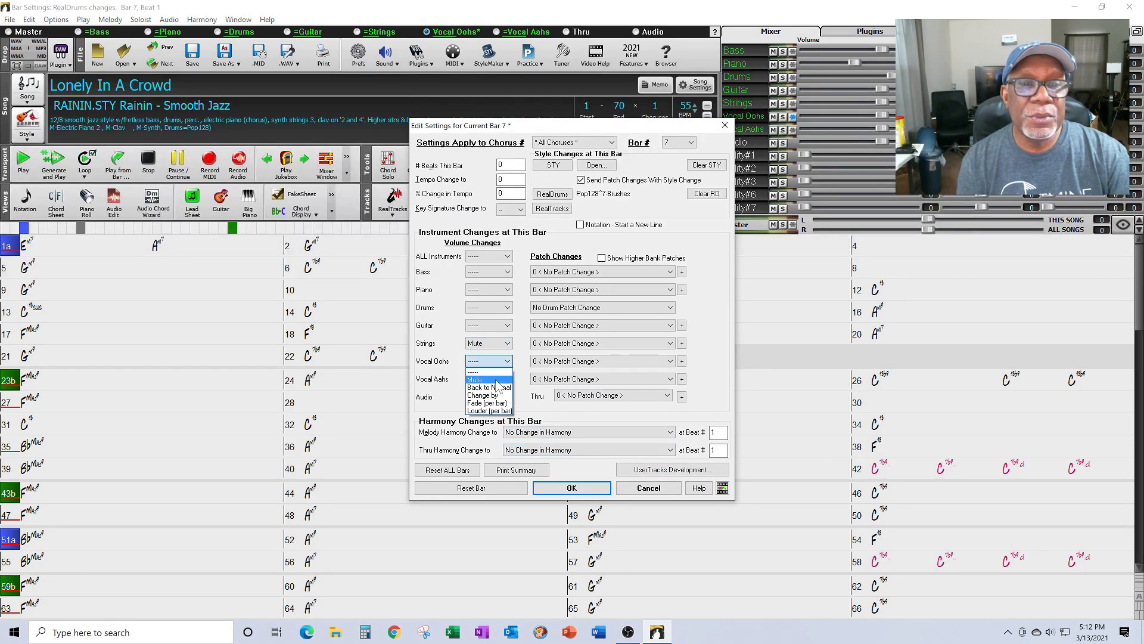
left_click(496, 380)
left_click(496, 379)
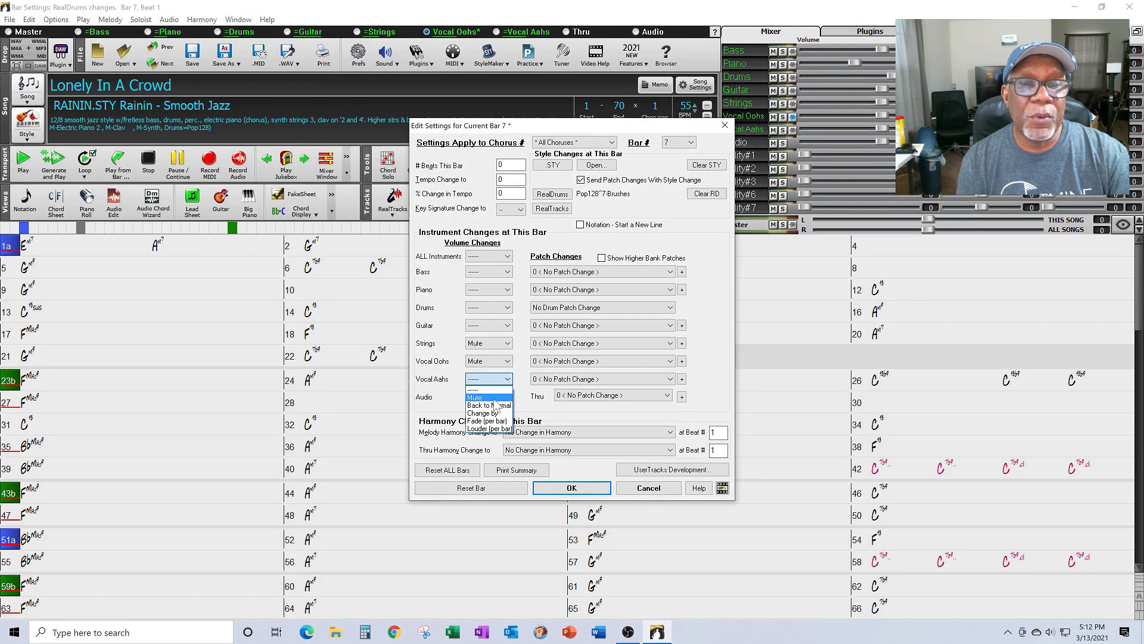
left_click(495, 398)
left_click(573, 489)
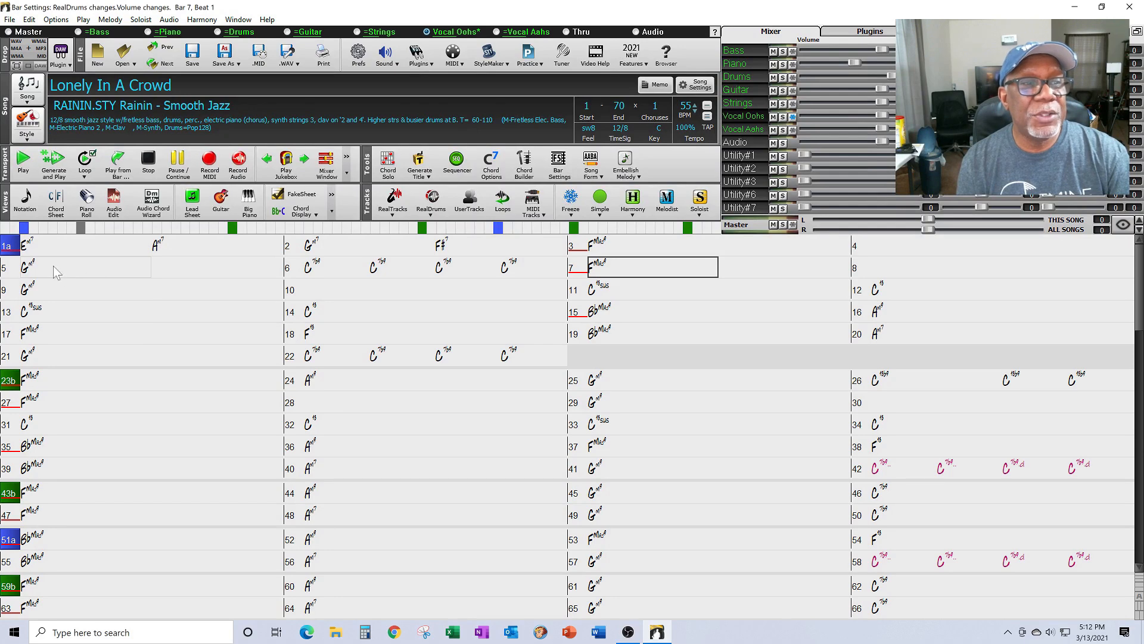
left_click(59, 167)
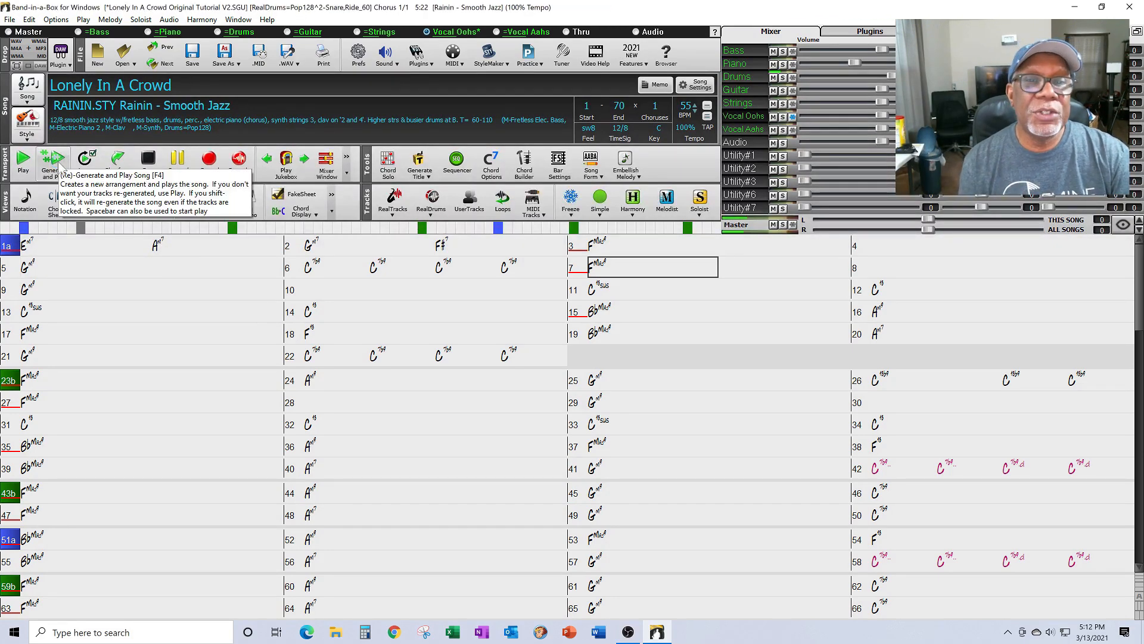
Step: Play from bar 5, pause at bar 11, and jump back to bar 7
left_click(60, 264)
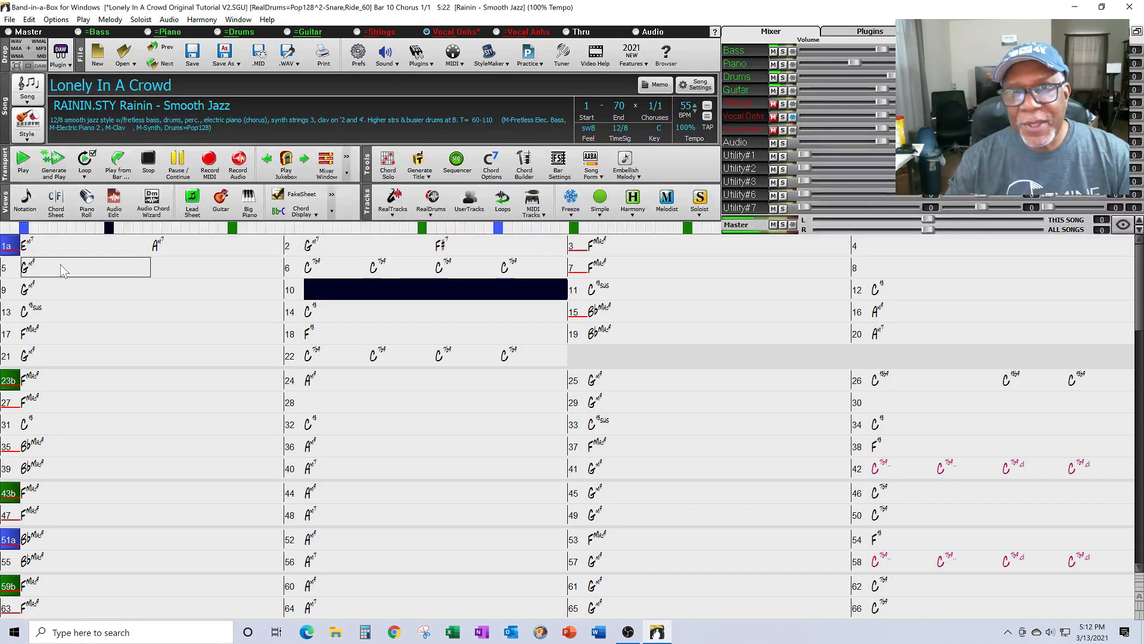
left_click(177, 160)
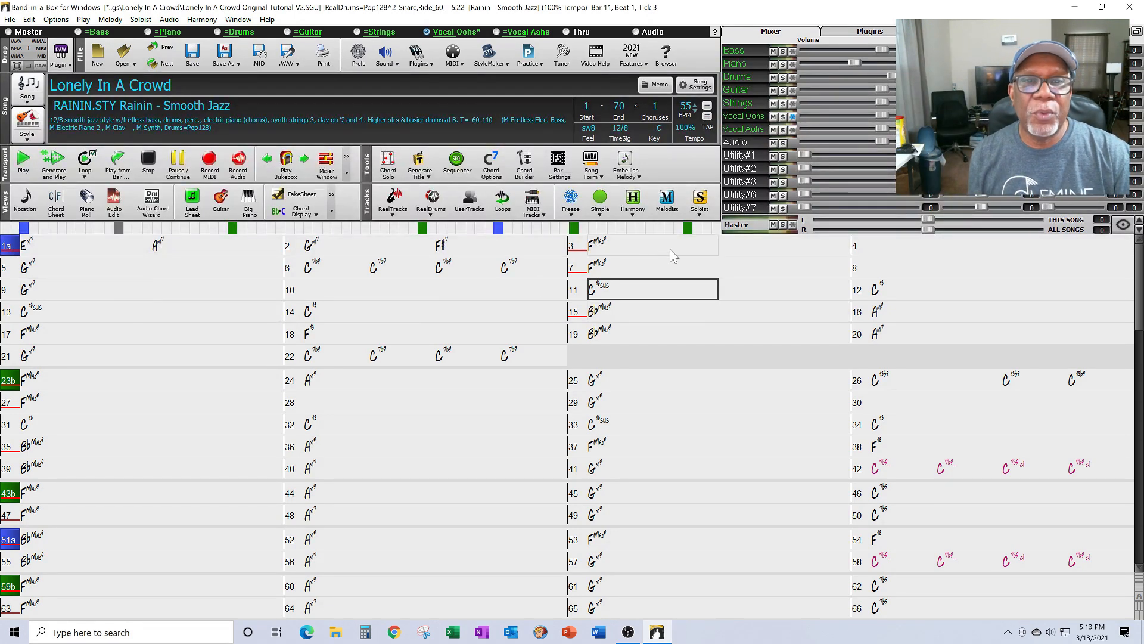
left_click(626, 274)
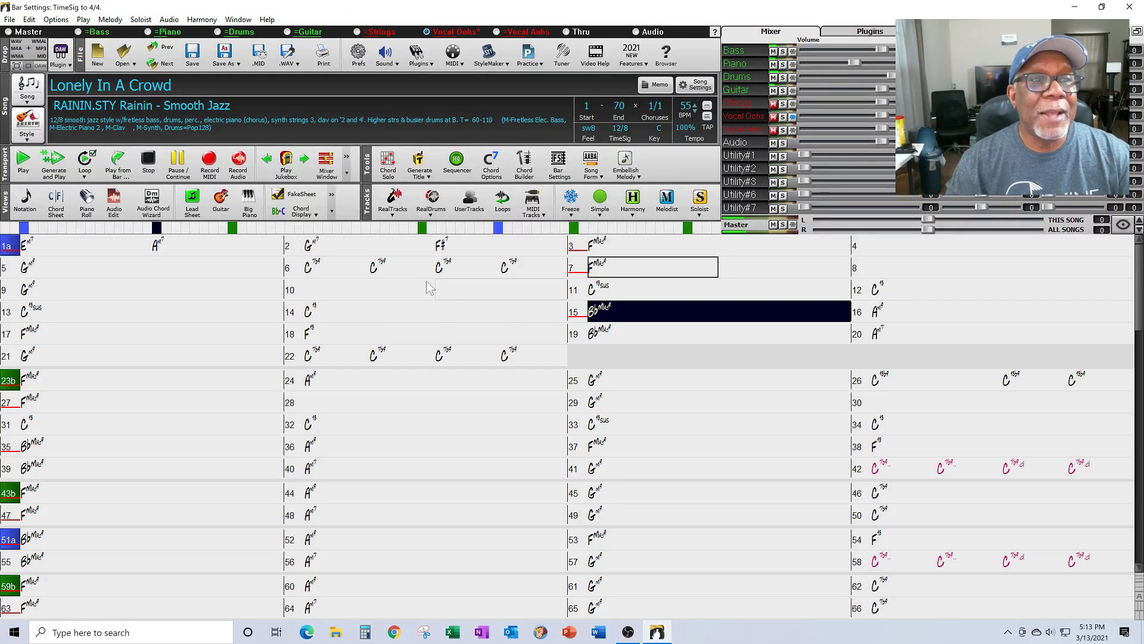
Step: Stop playback and add an 'a' part marker at bar 15
left_click(178, 160)
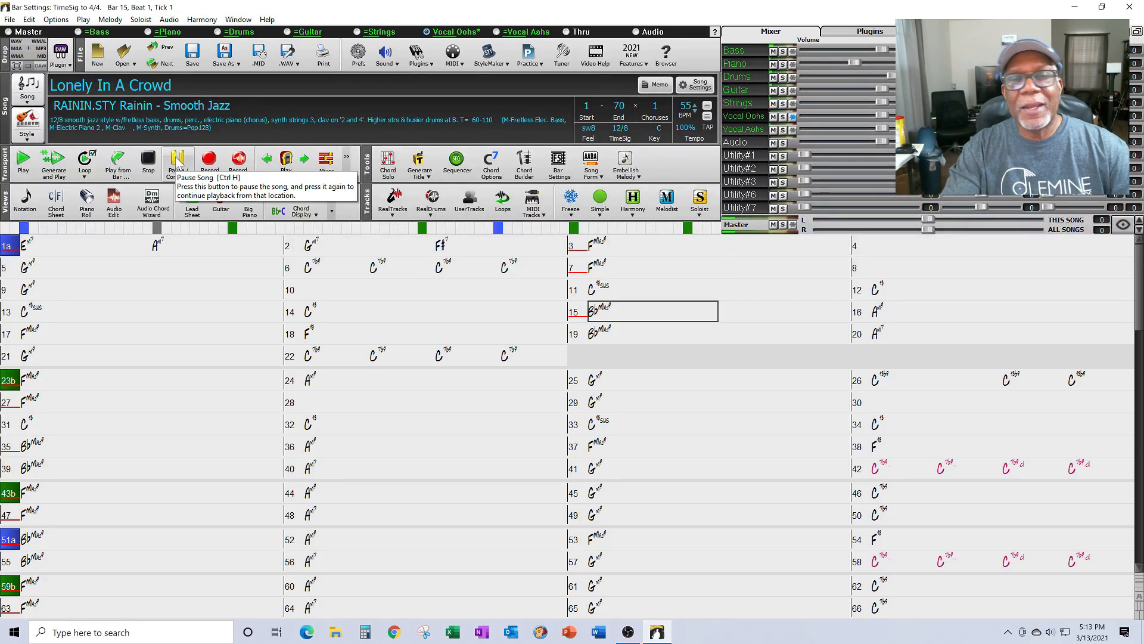
right_click(609, 314)
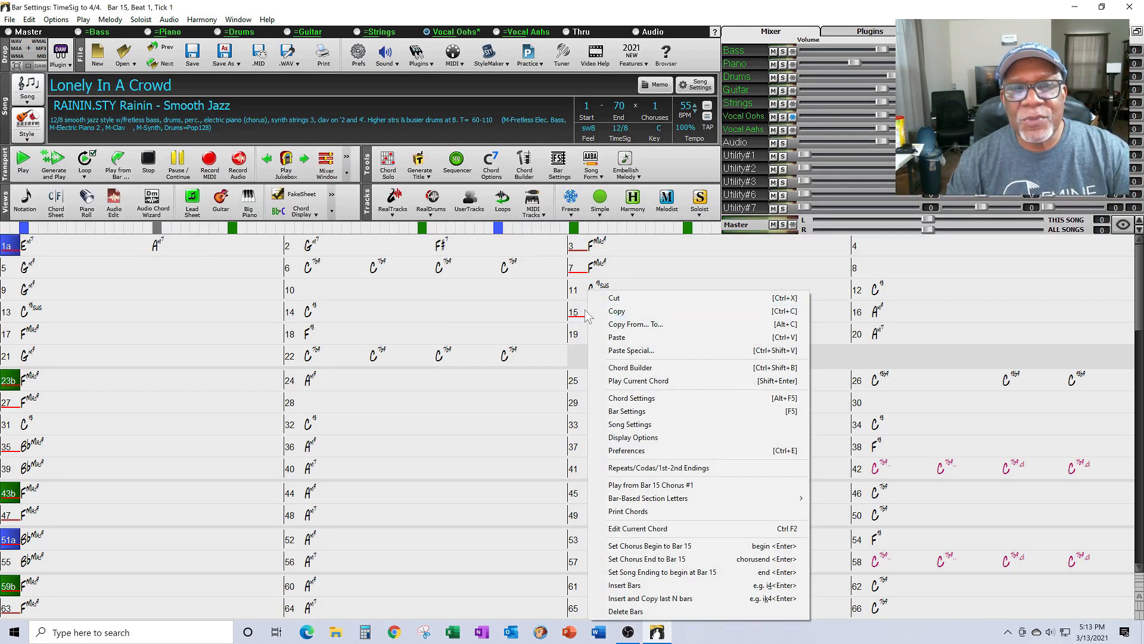
left_click(579, 313)
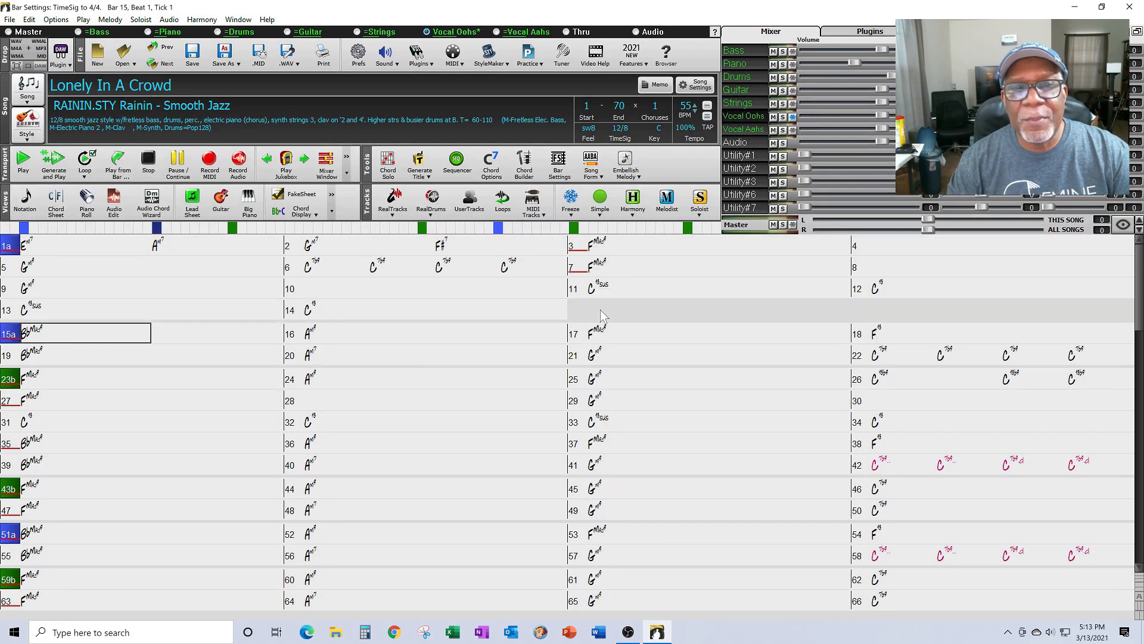
Step: Play from bar 15, stop at bar 16, and bring up bar 15's options
left_click(63, 334)
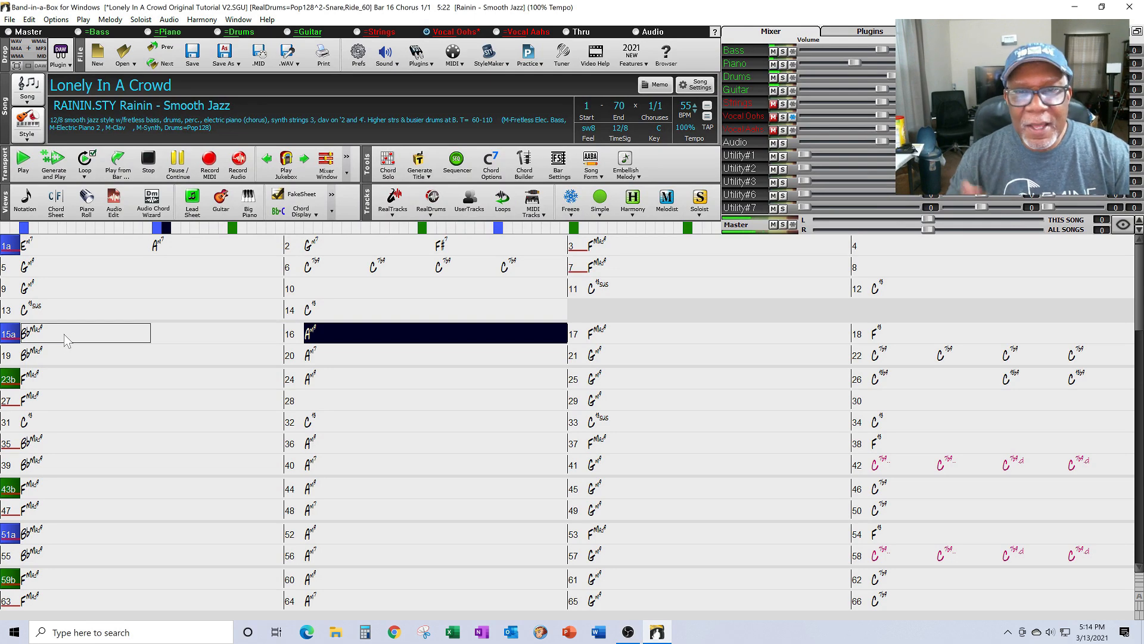
left_click(149, 160)
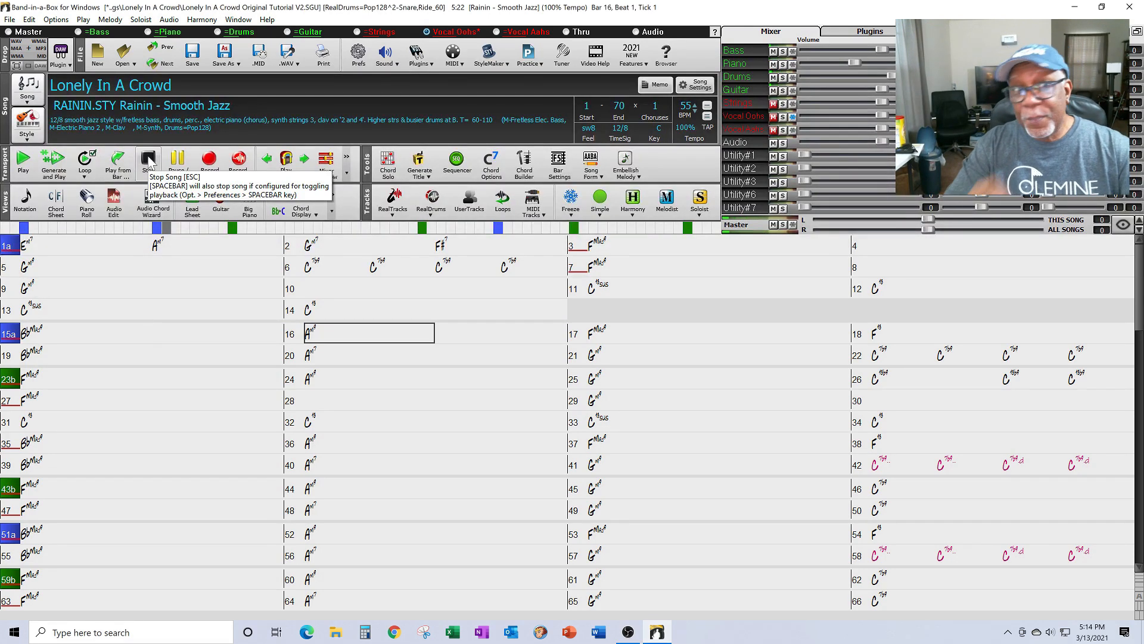
left_click(69, 336)
right_click(69, 336)
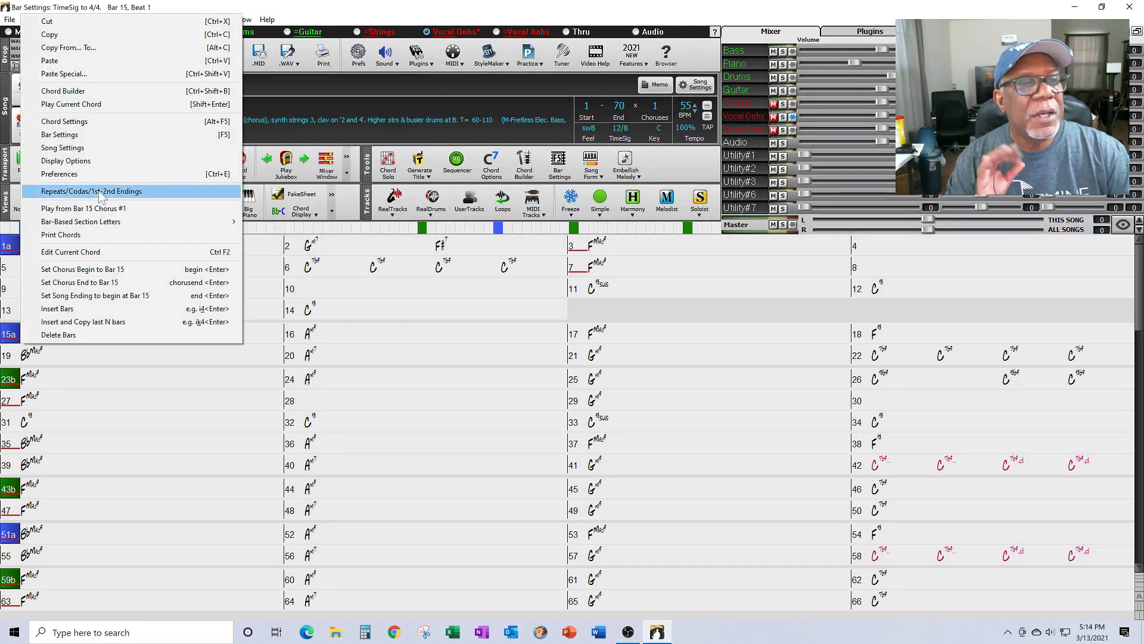
Step: Set bar 15's Strings volume change to Back to Normal, then generate and play
left_click(177, 426)
left_click(53, 338)
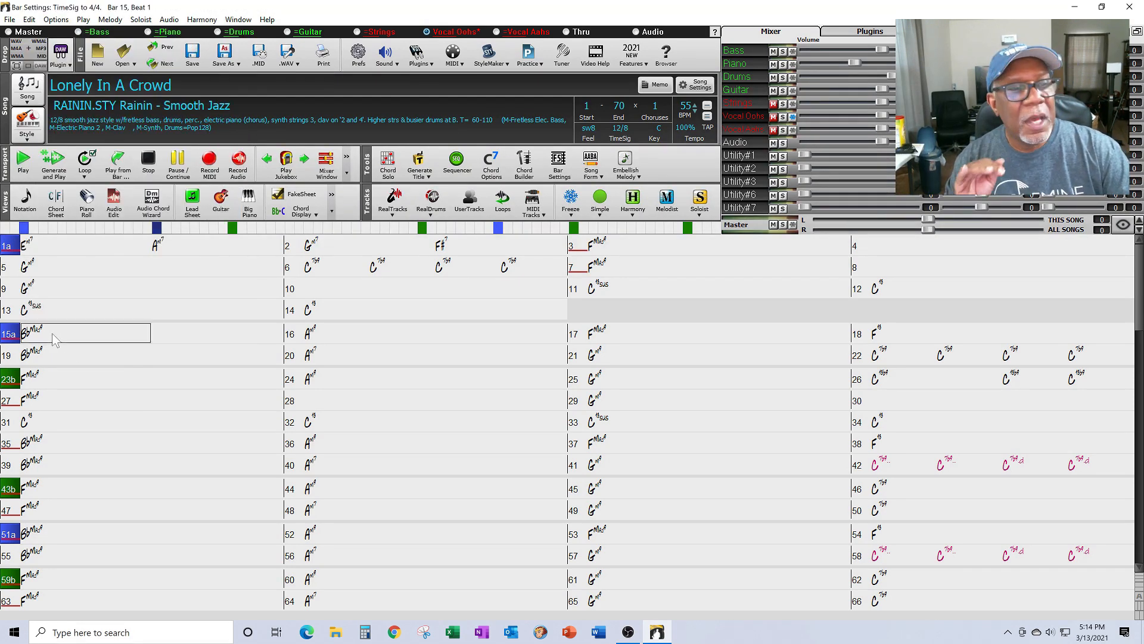
right_click(54, 338)
left_click(70, 138)
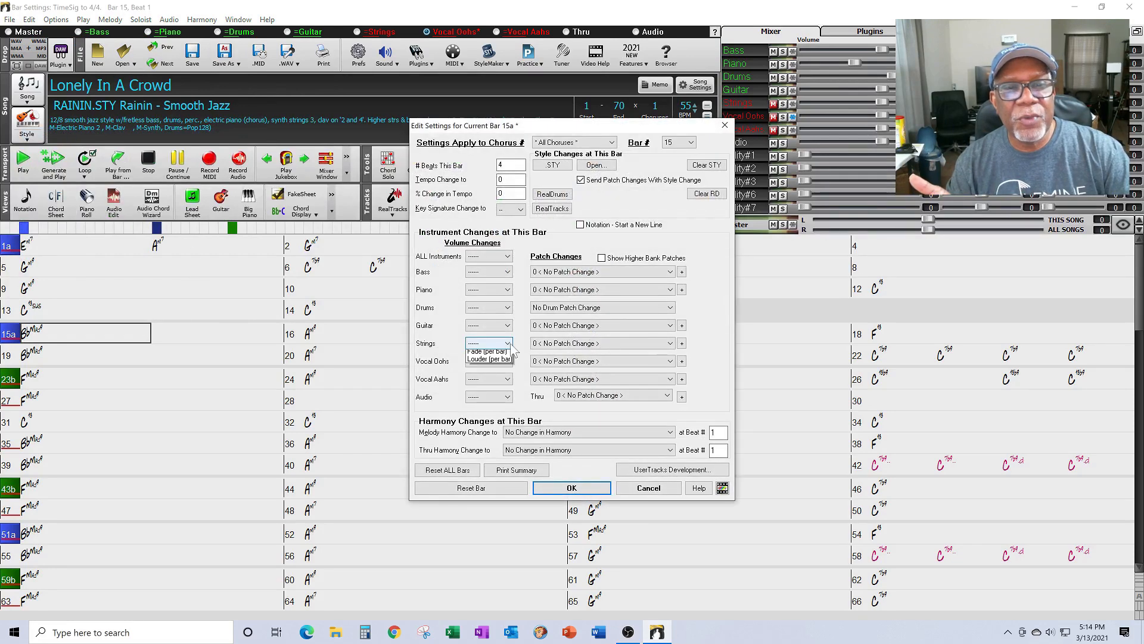
left_click(508, 344)
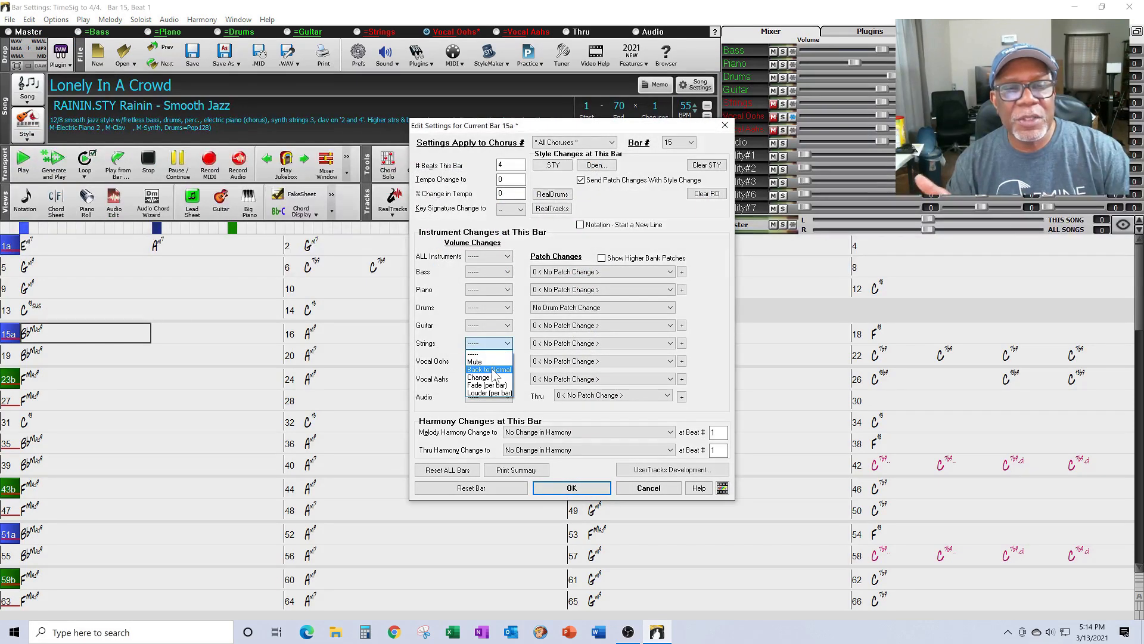
left_click(490, 369)
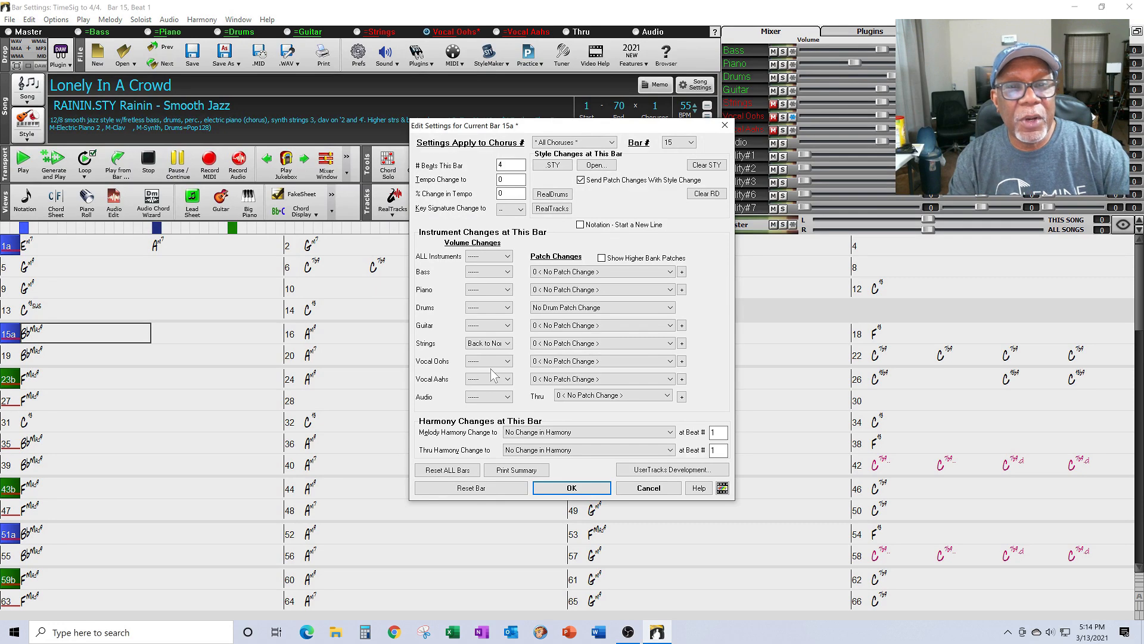
left_click(572, 488)
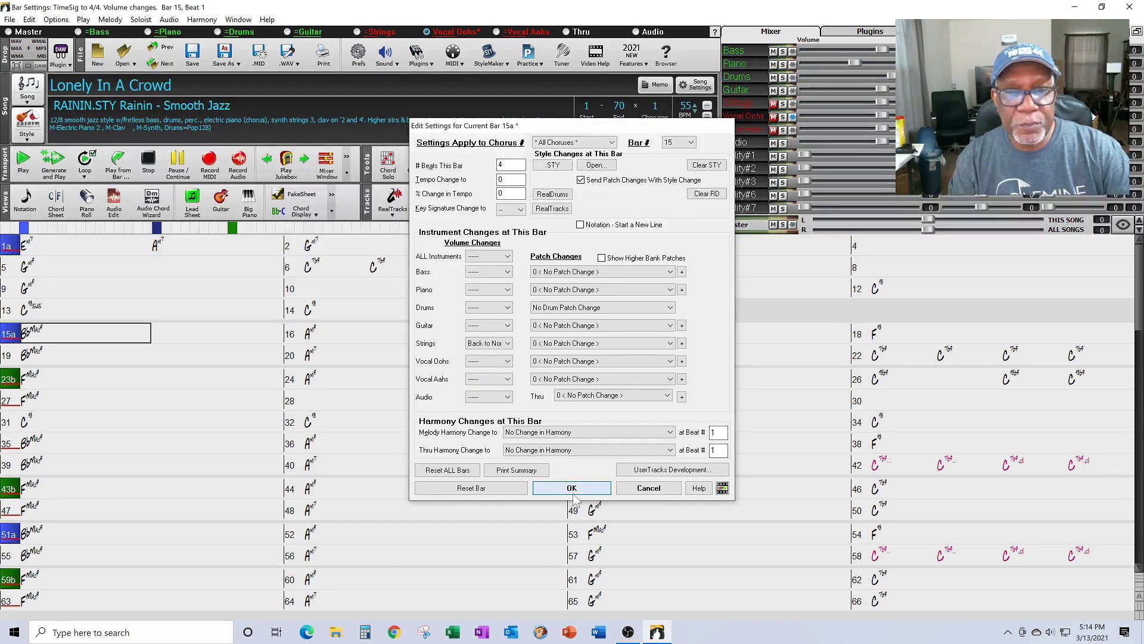
left_click(56, 169)
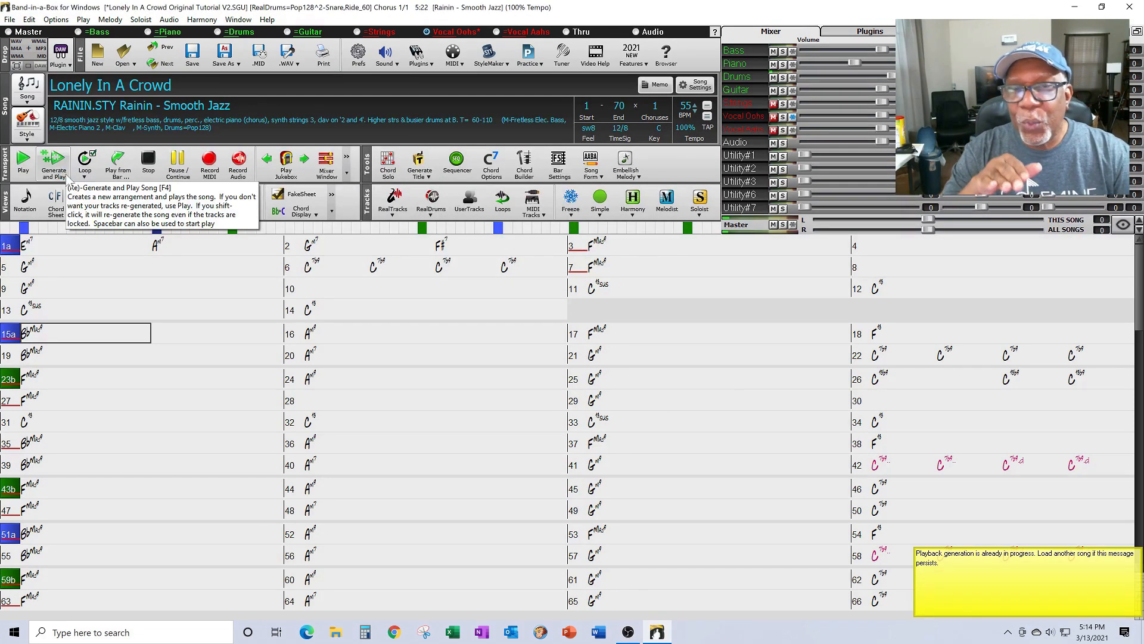
Step: Play from bar 13 past bar 15, stop at bar 20, then select bar 23
left_click(61, 306)
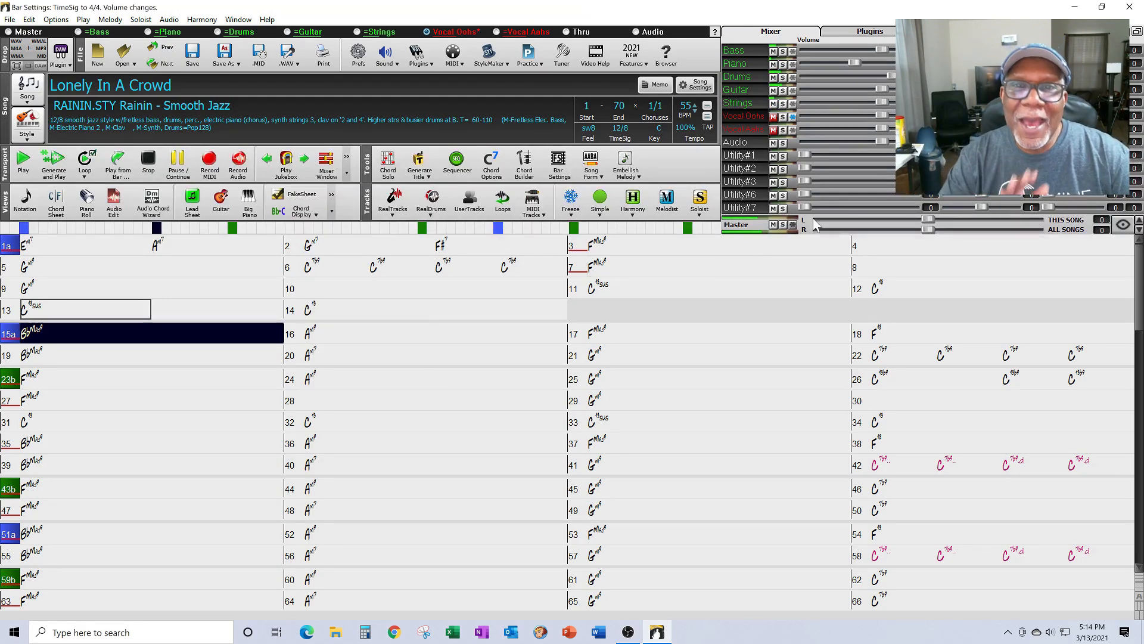
left_click_drag(878, 102, 886, 102)
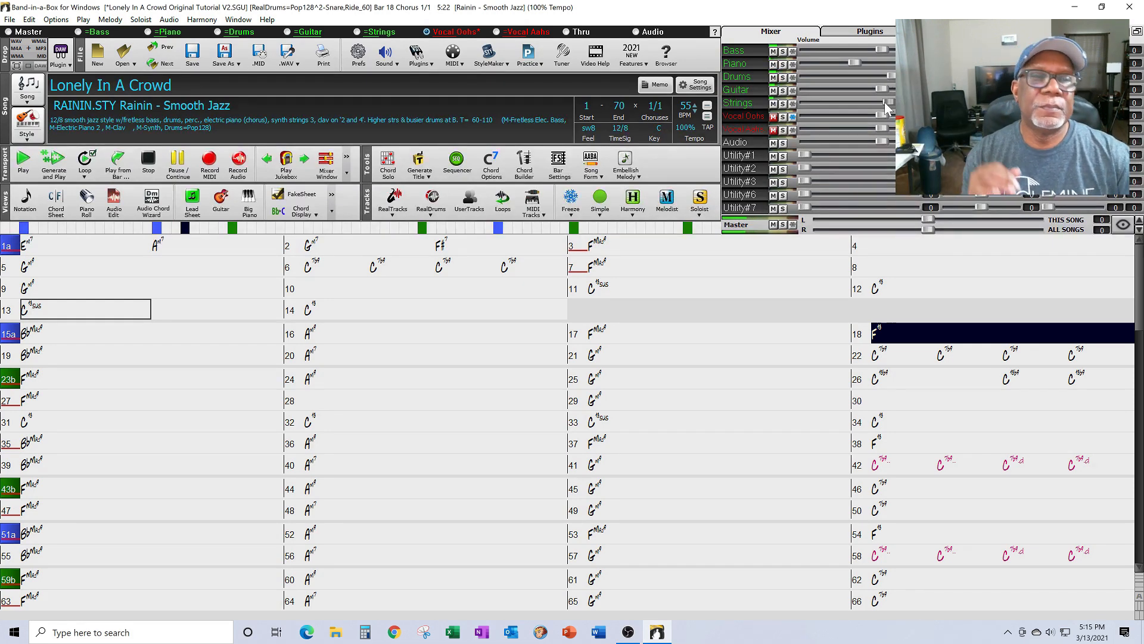
left_click(183, 169)
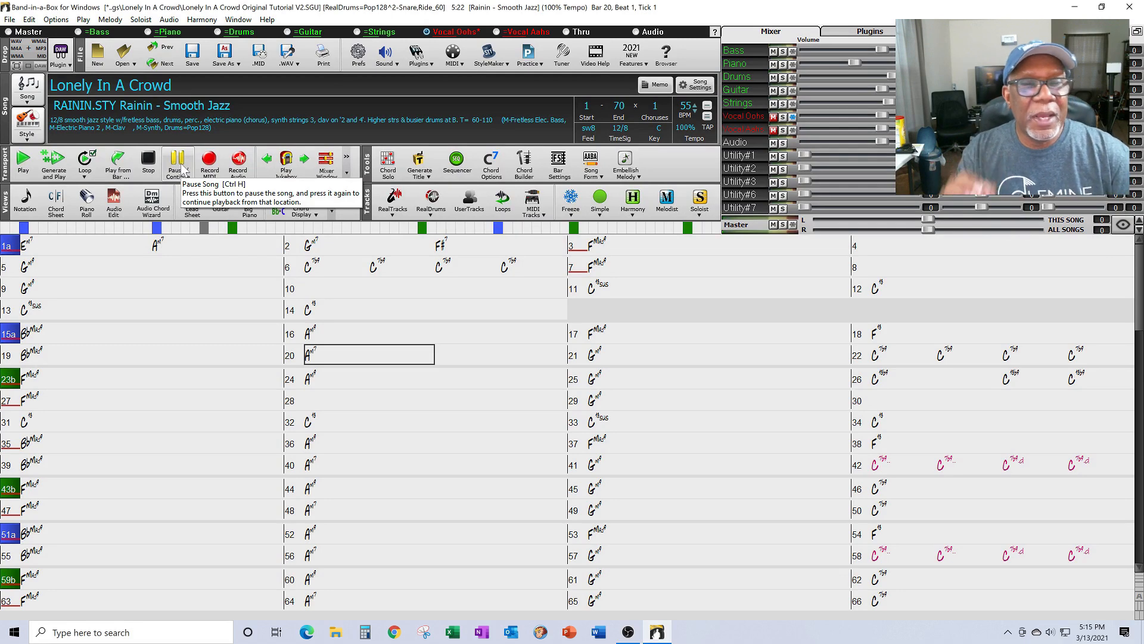
left_click(68, 384)
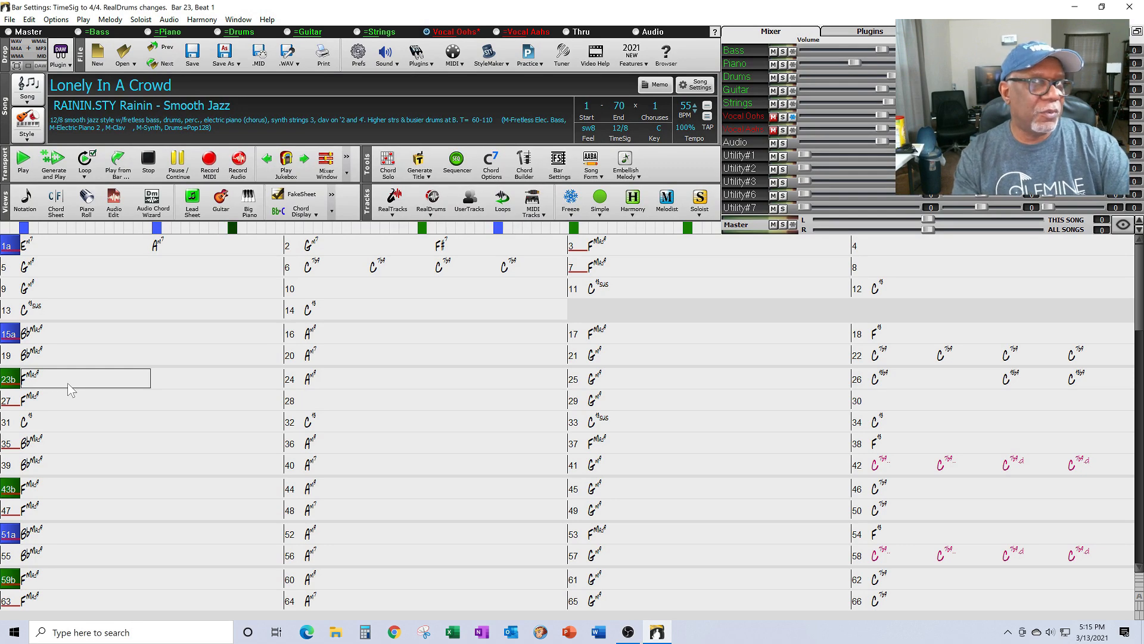
Step: Set the Vocal Oohs volume change in bar 23's Bar Settings to Back to Normal
right_click(70, 390)
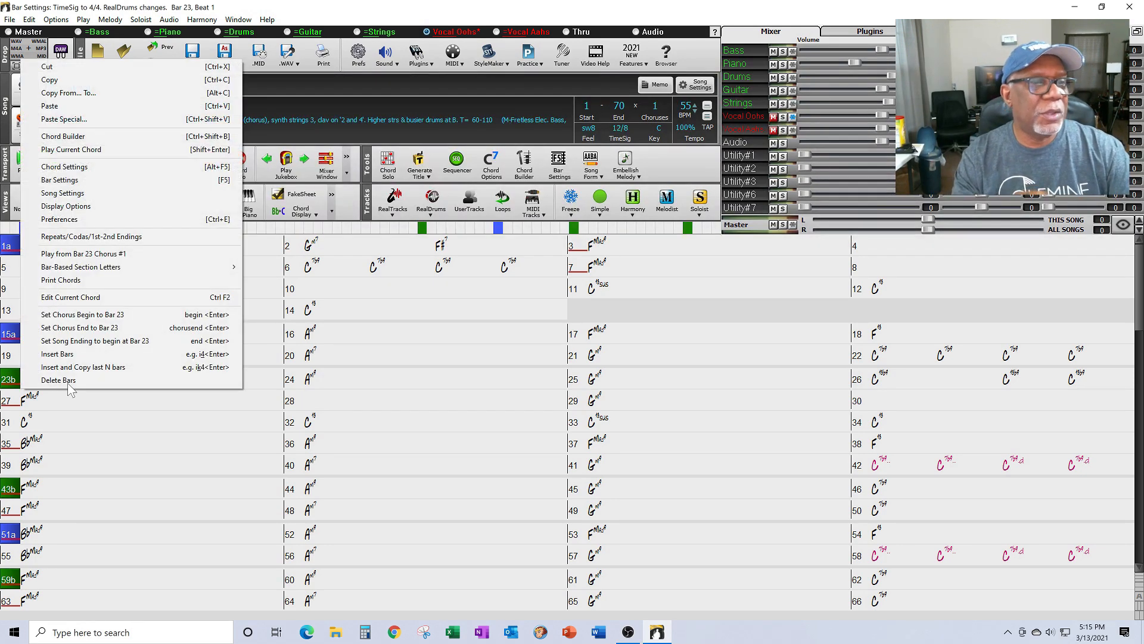
left_click(106, 181)
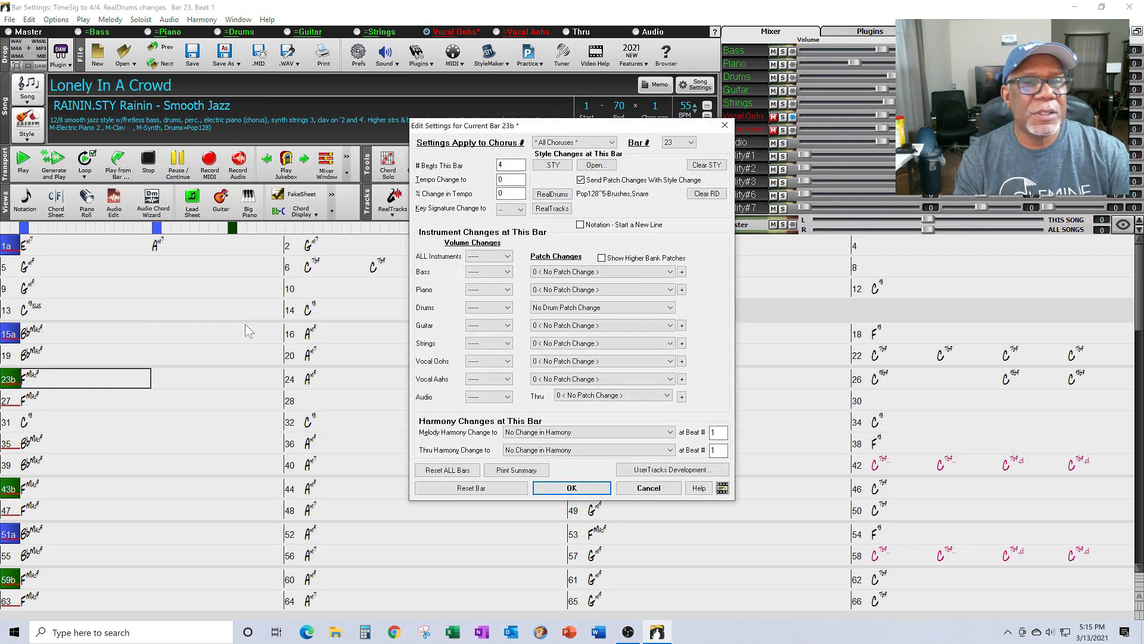
left_click(507, 361)
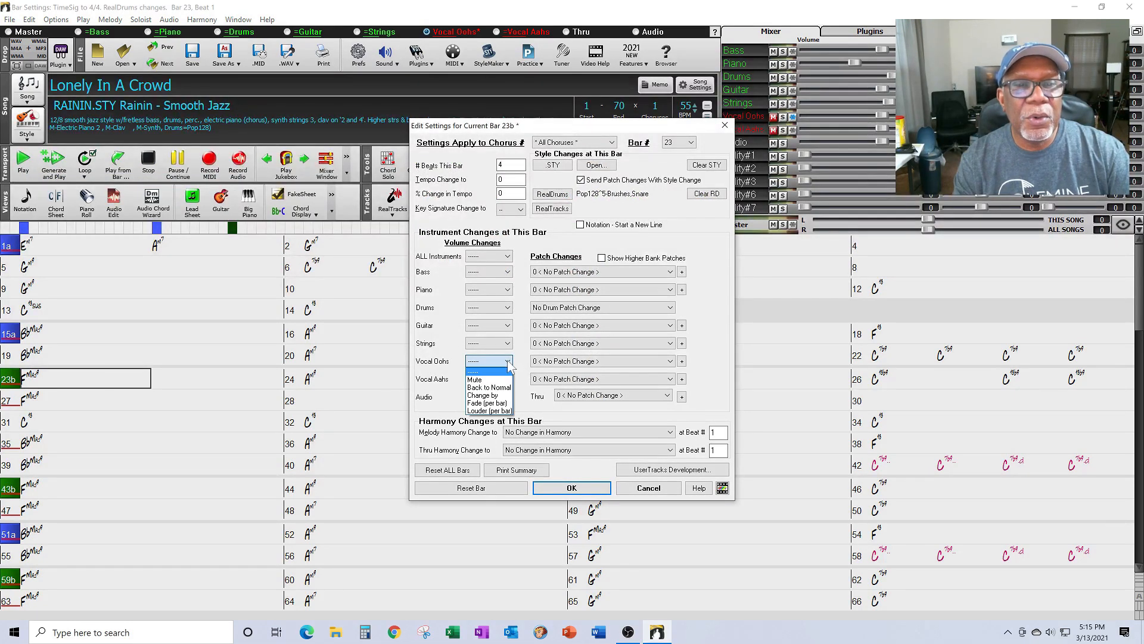
left_click(482, 387)
left_click(540, 483)
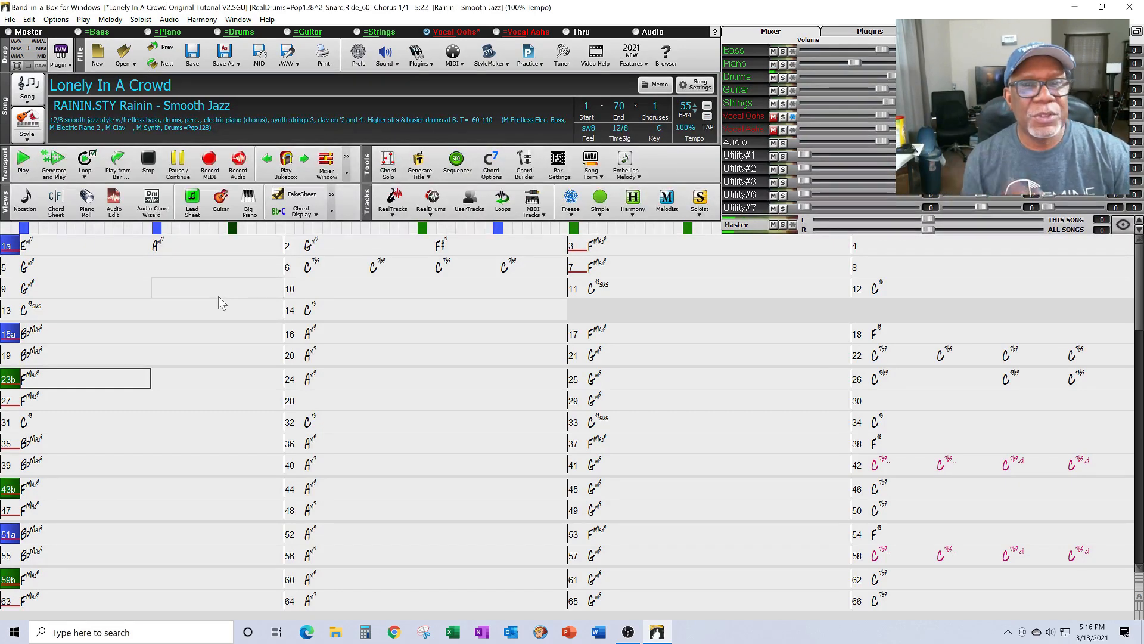
Step: Play the song from bar 13 to hear the Vocal Oohs return, stopping at bar 27
left_click(116, 302)
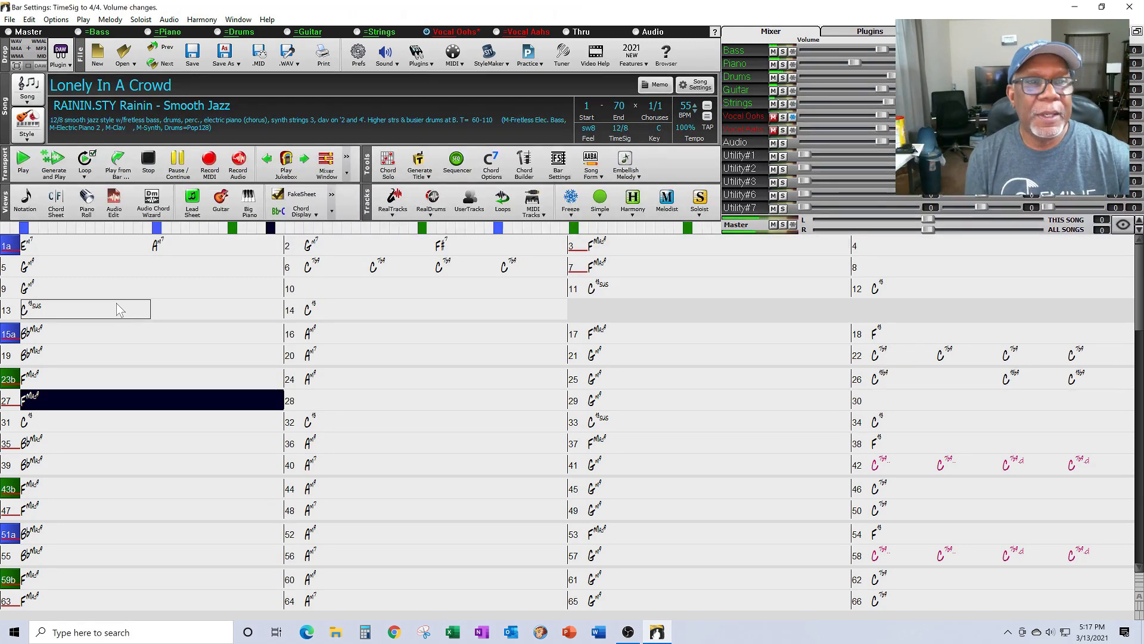
left_click(149, 159)
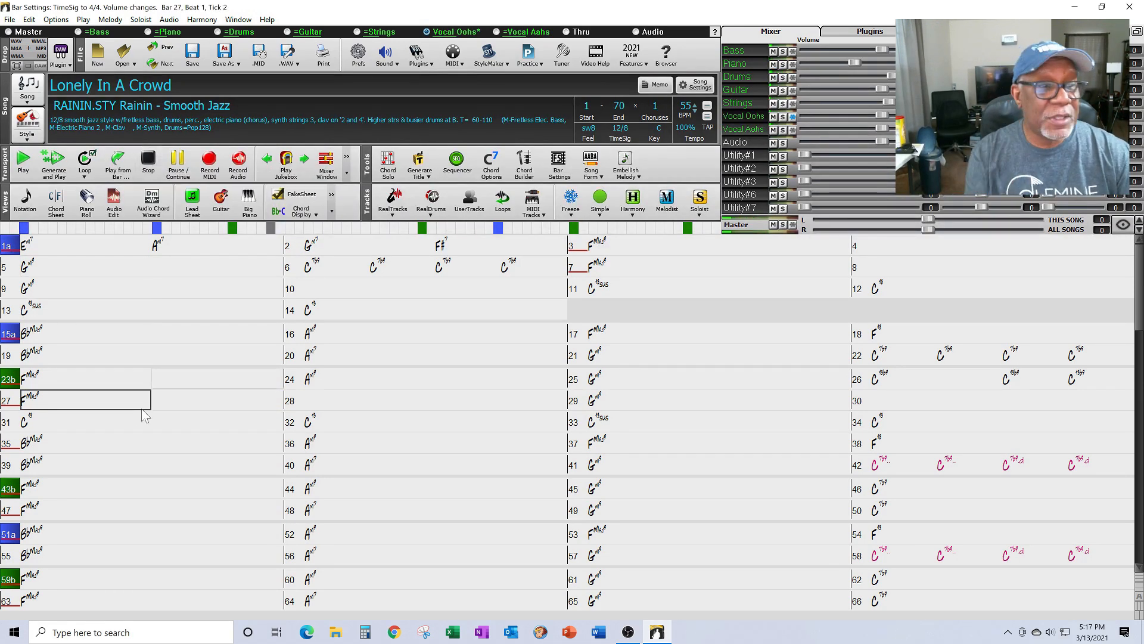
right_click(57, 403)
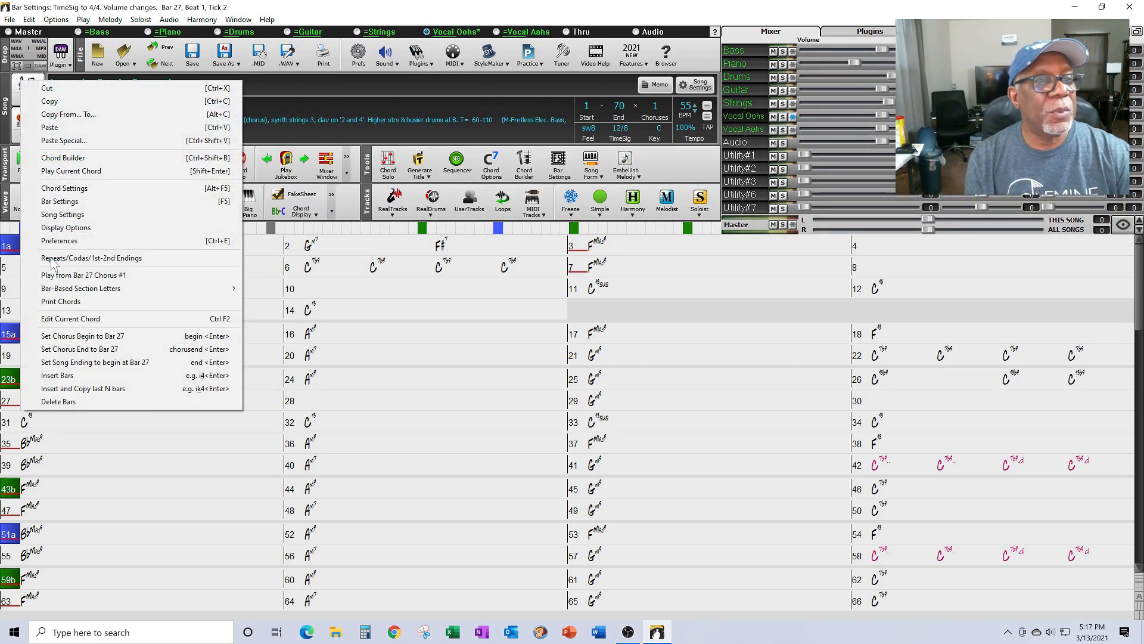
left_click(60, 202)
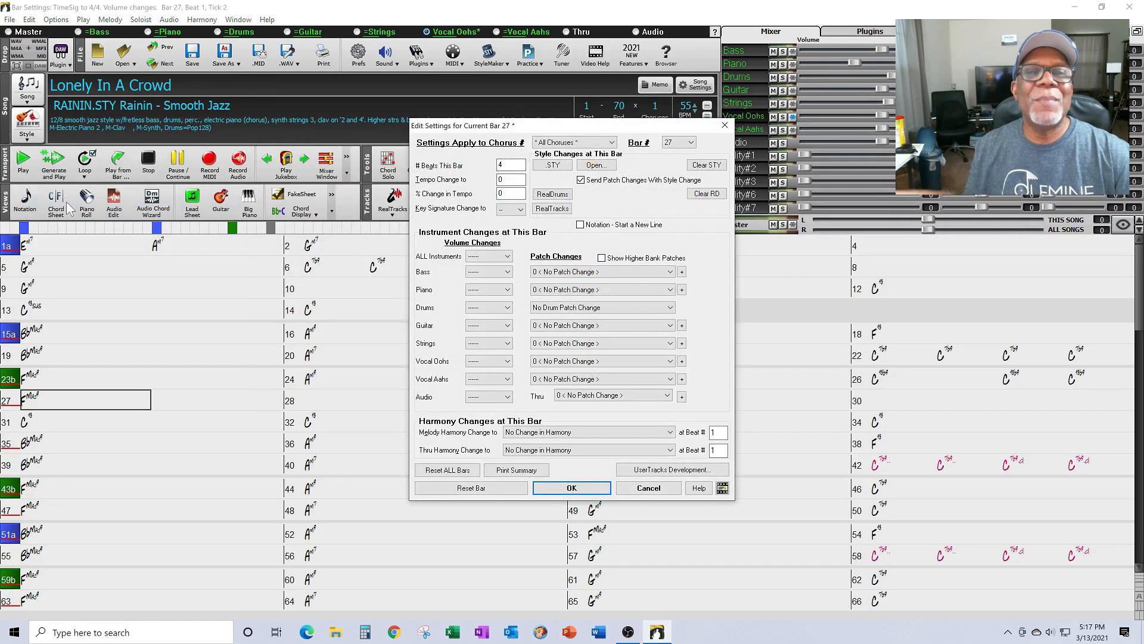
left_click(507, 361)
left_click(481, 368)
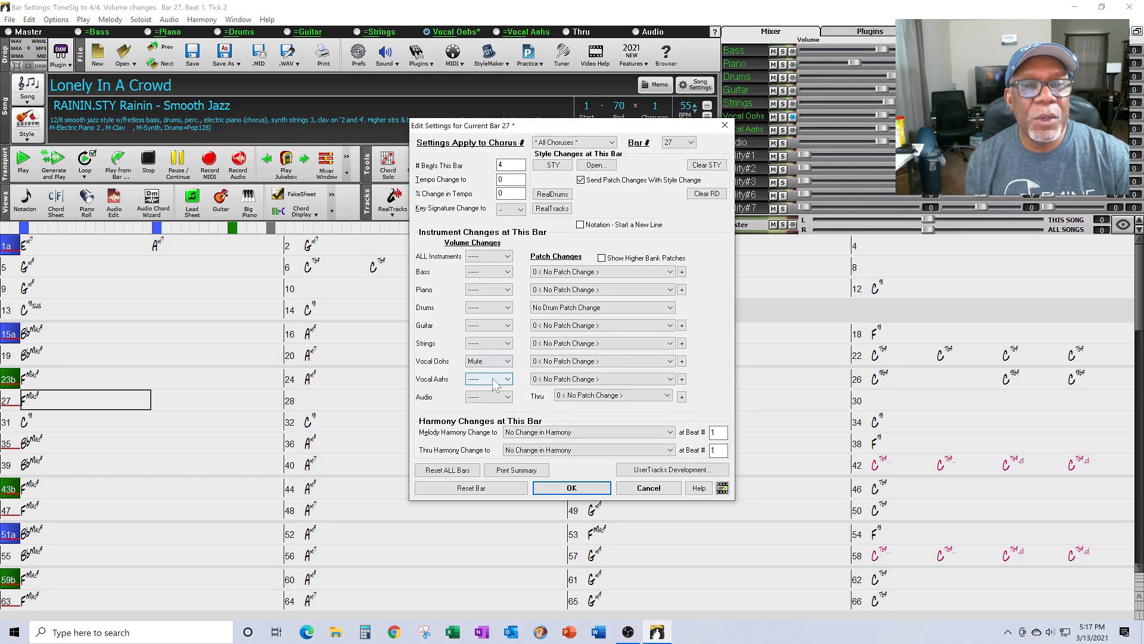
left_click(488, 343)
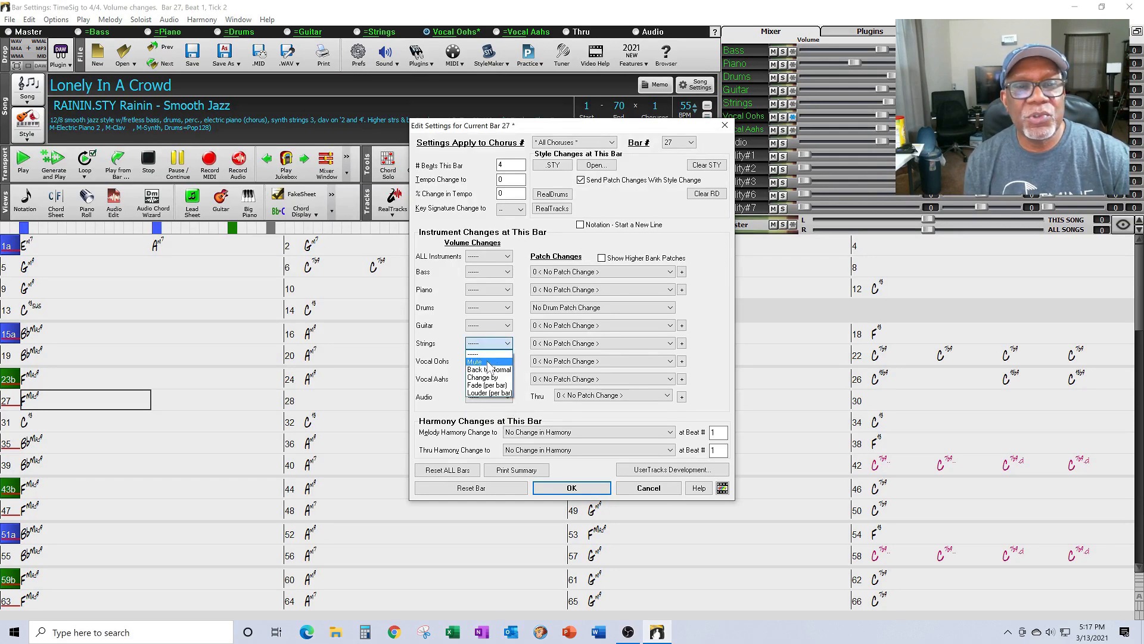
left_click(487, 362)
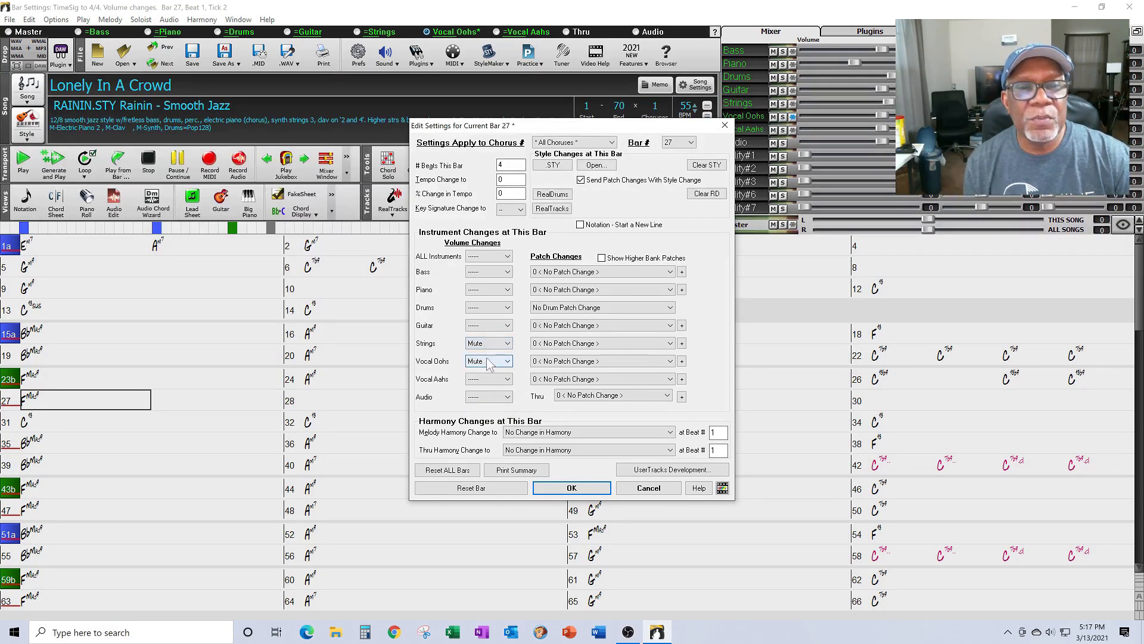
left_click(641, 489)
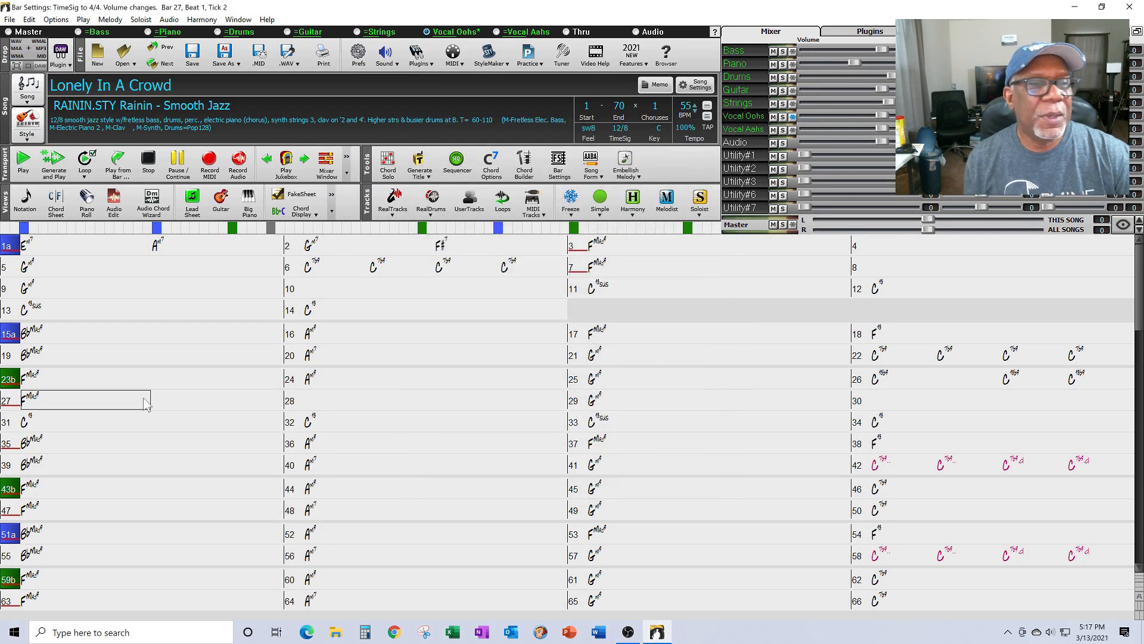
Step: Start playback from bar 23 and let it run to about bar 28
left_click(73, 378)
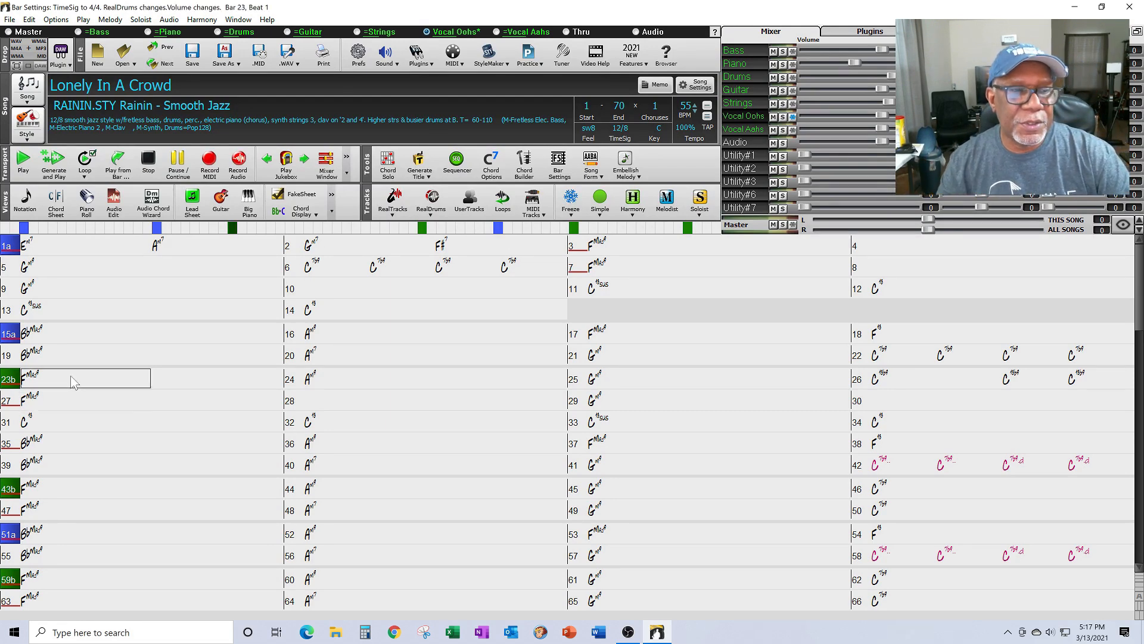
double_click(71, 378)
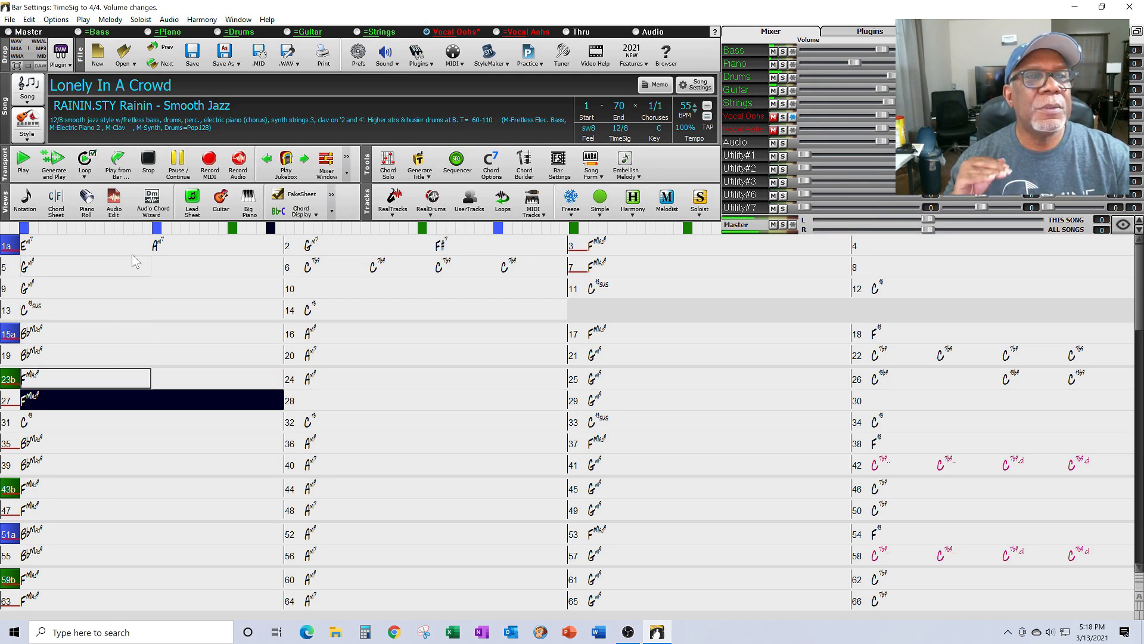
Step: In bar 27's Bar Settings, set Strings, Vocal Oohs and Vocal Aahs volume to Mute, then confirm
right_click(47, 398)
left_click(92, 202)
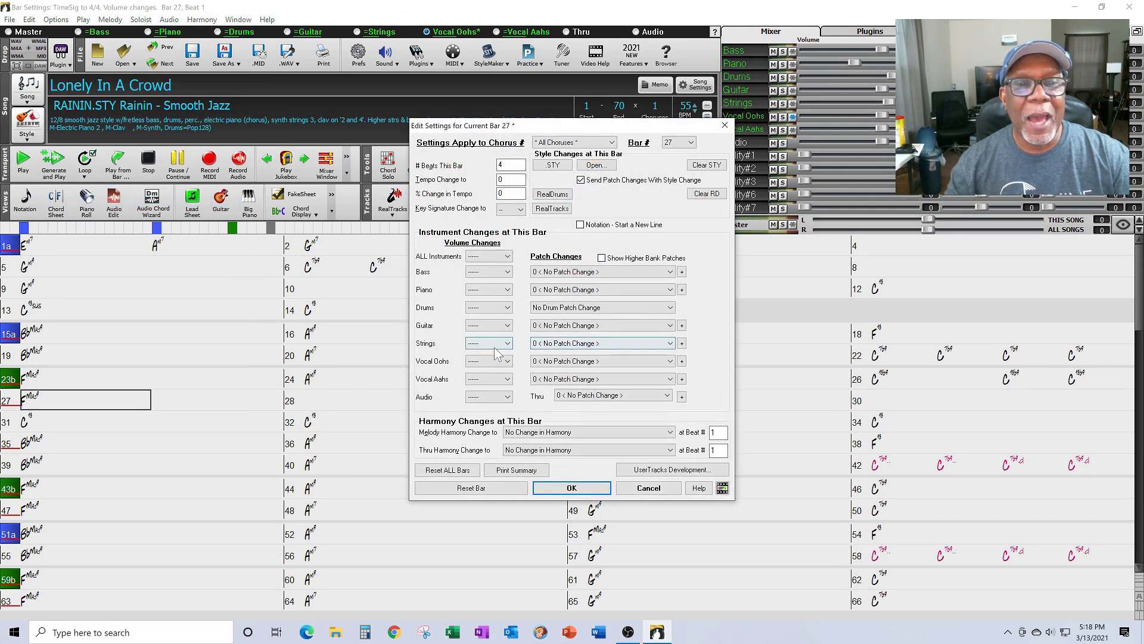
left_click(507, 344)
left_click(482, 362)
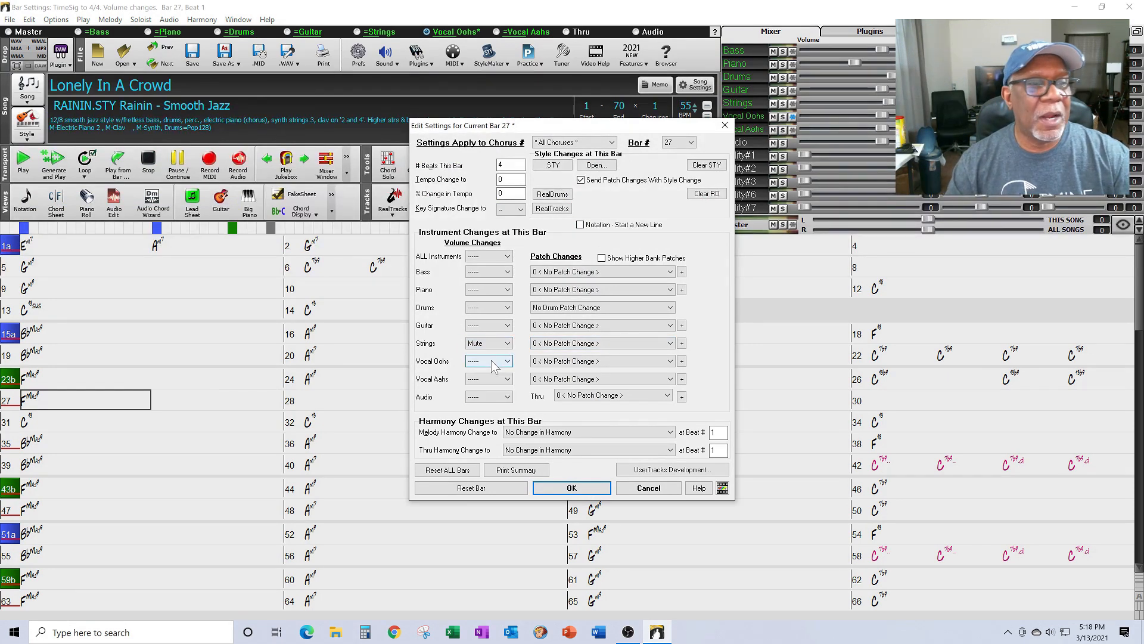
left_click(508, 361)
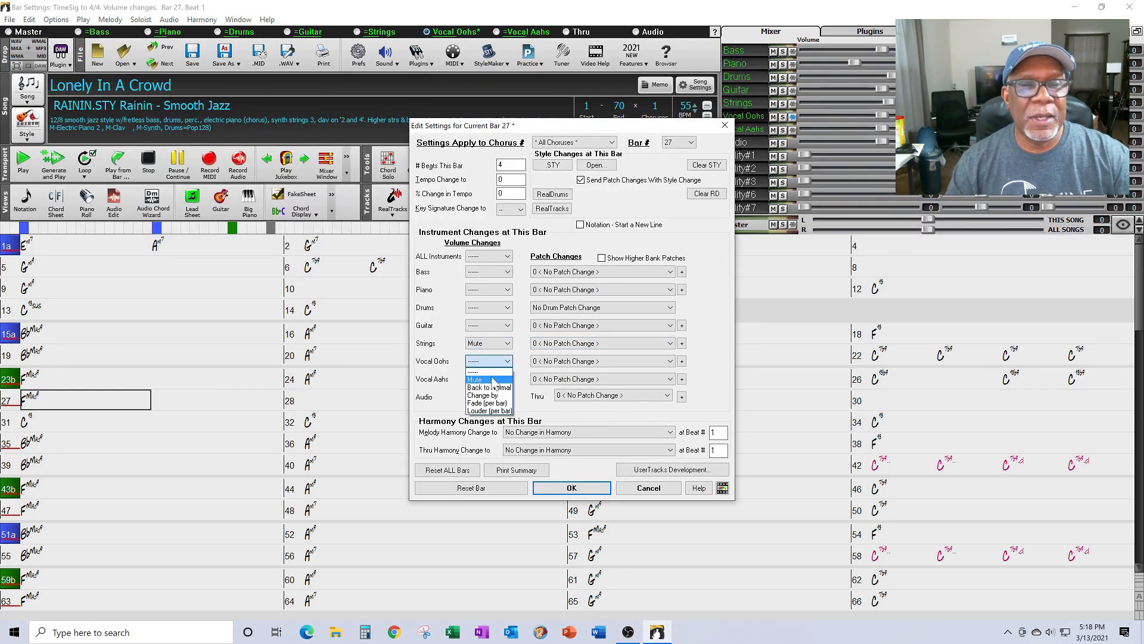
left_click(500, 371)
left_click(509, 380)
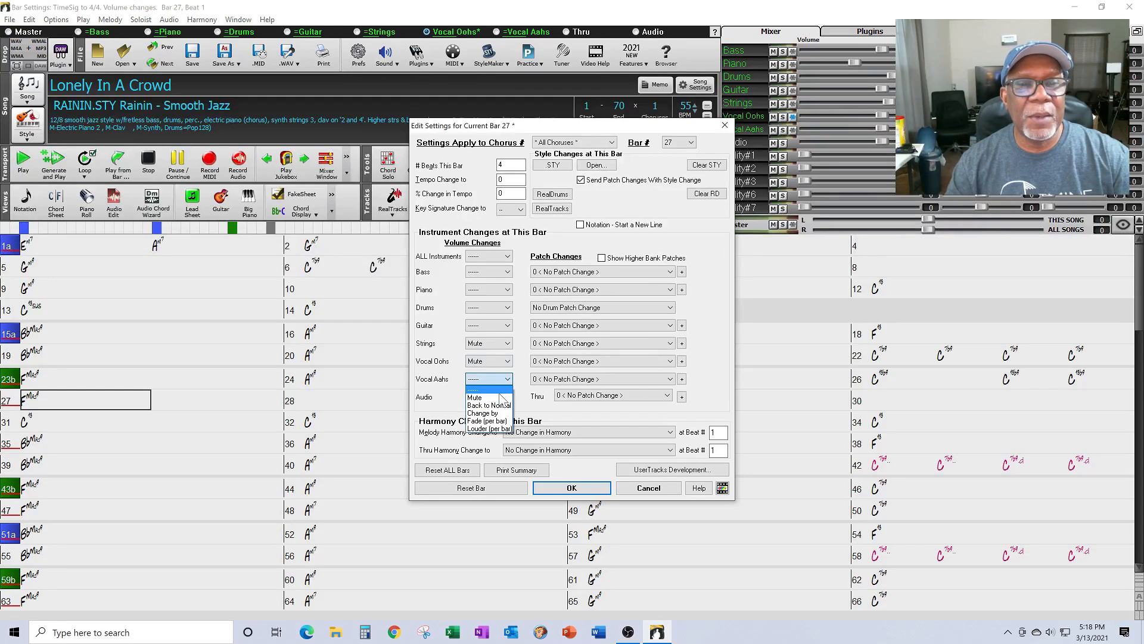
left_click(503, 391)
left_click(506, 380)
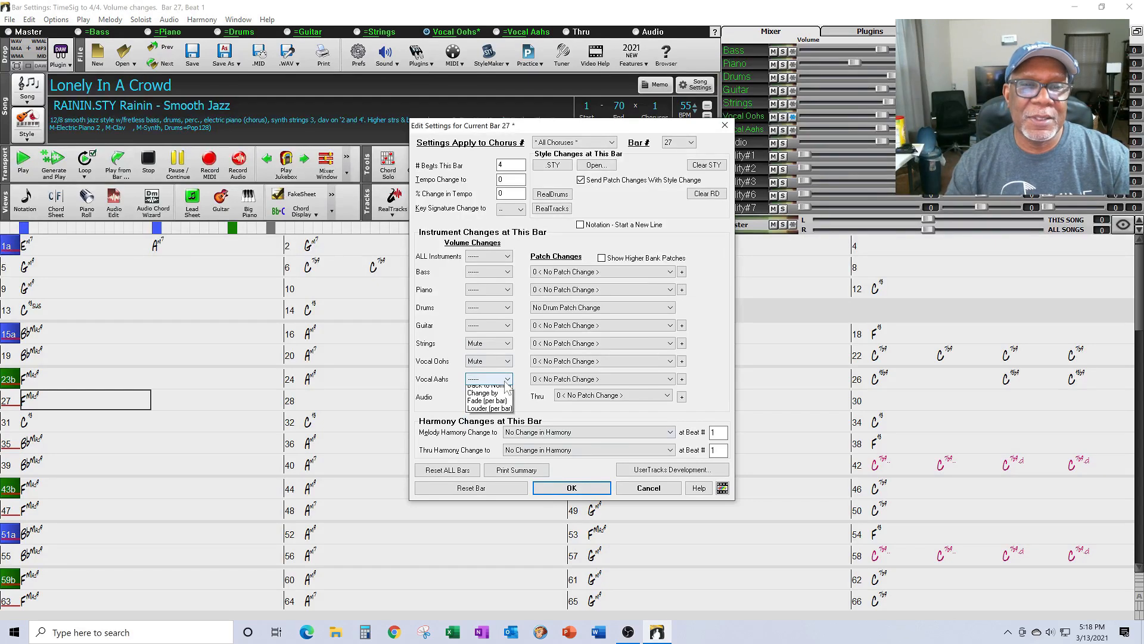
left_click(486, 398)
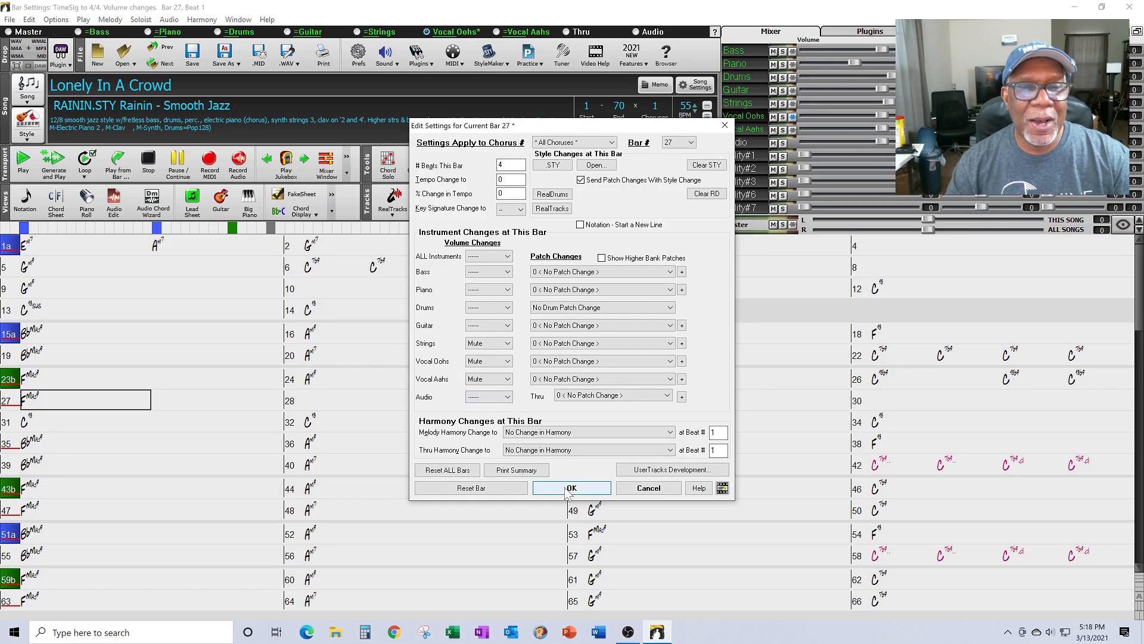
left_click(572, 488)
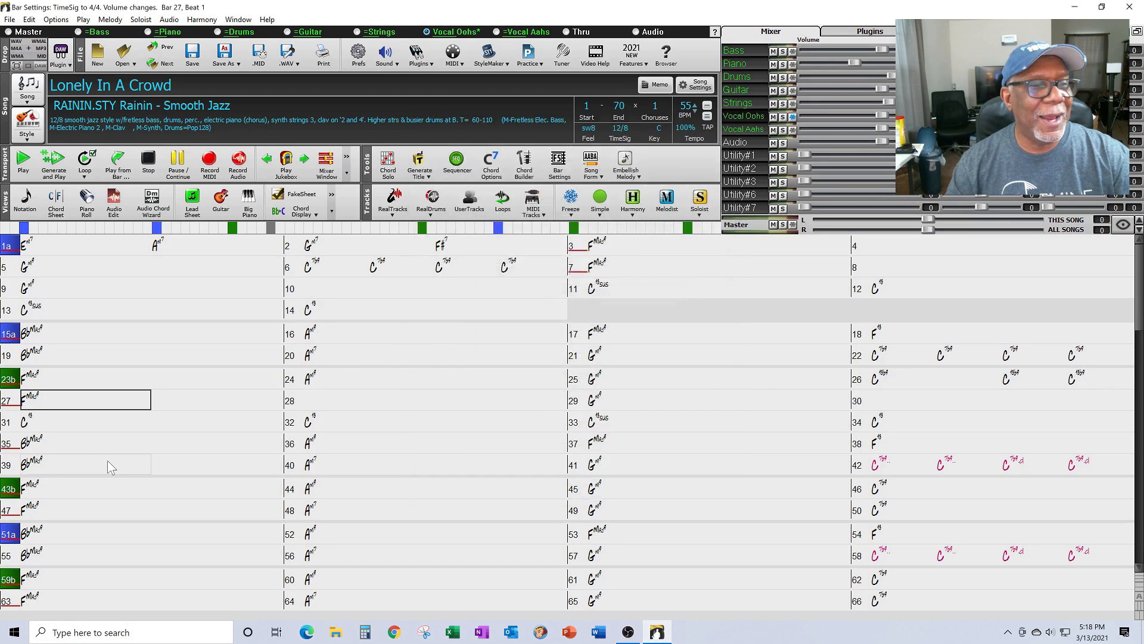
Step: Play from bar 23 past bar 27 to hear the strings and vocals drop out, then stop
left_click(50, 376)
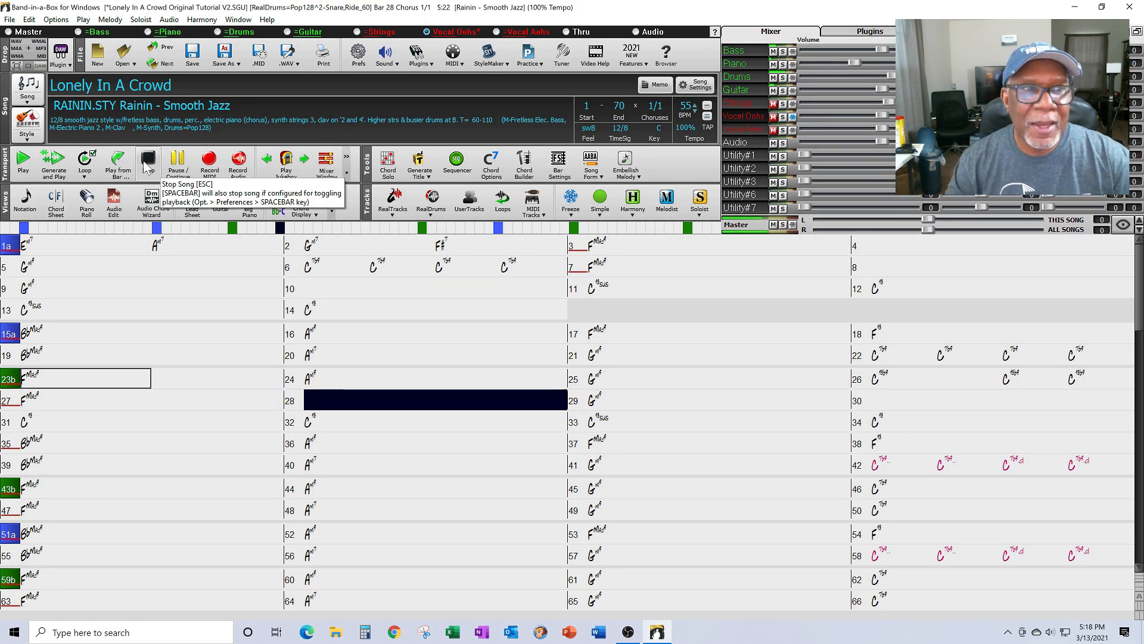
left_click(146, 164)
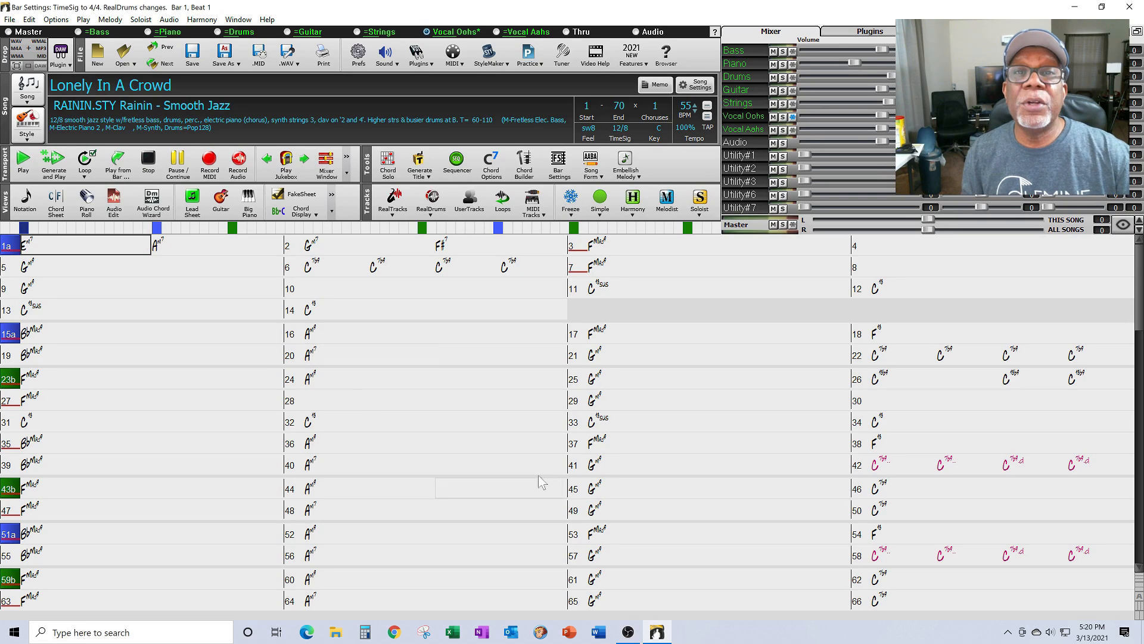
Step: Play from bar 5 through bar 6 to hear the current bar 6 chords, stopping at bar 7
left_click(339, 270)
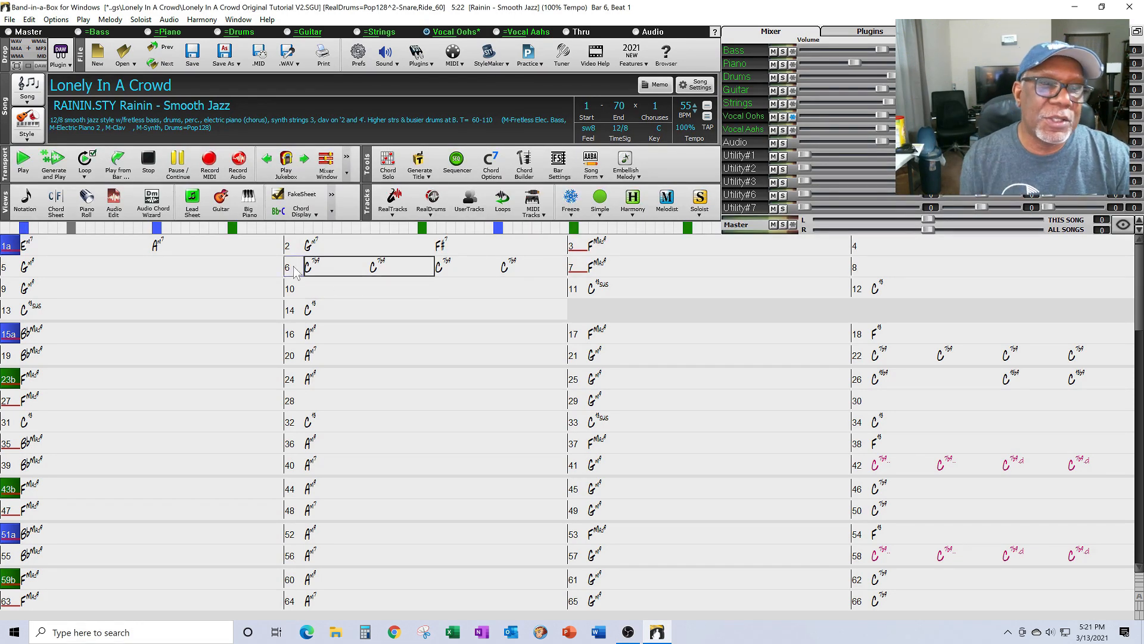
left_click(102, 270)
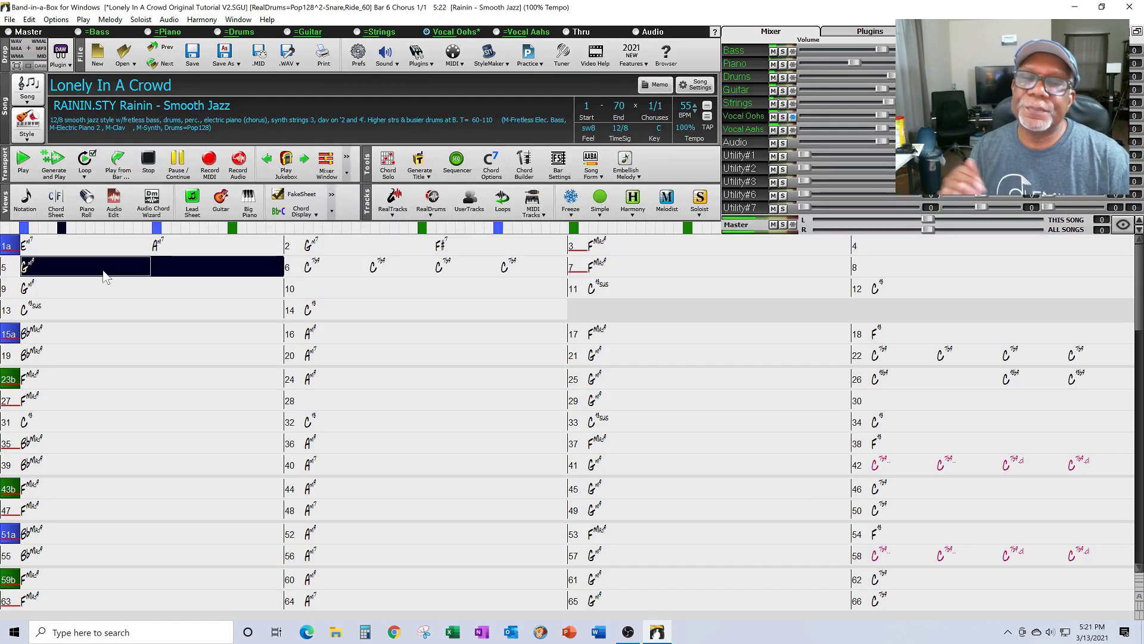
key("Right")
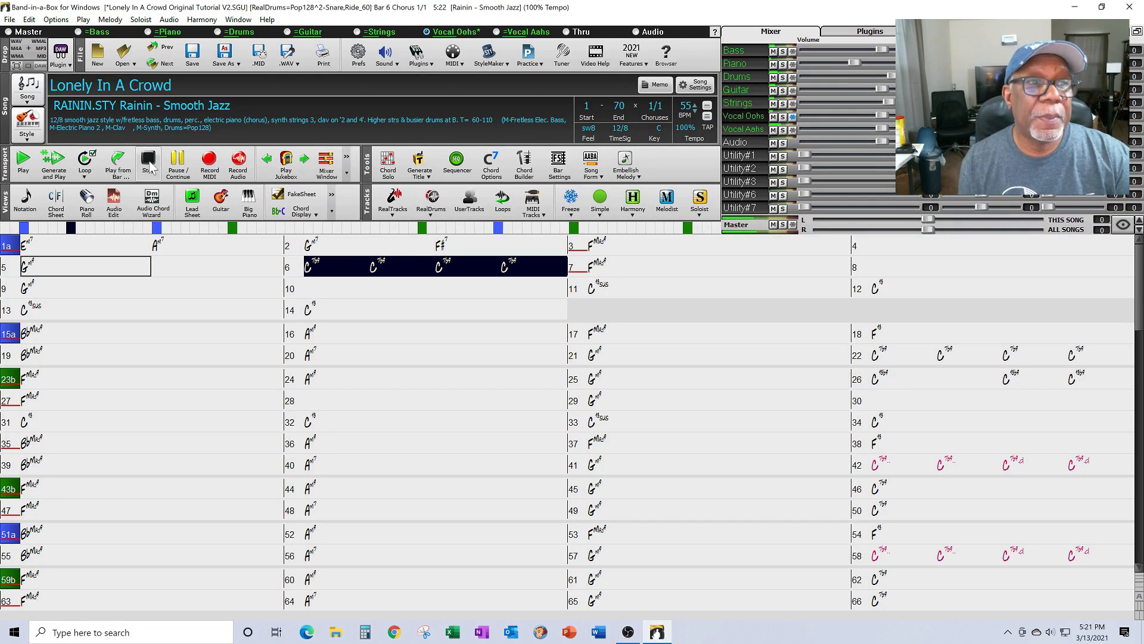
key("Right")
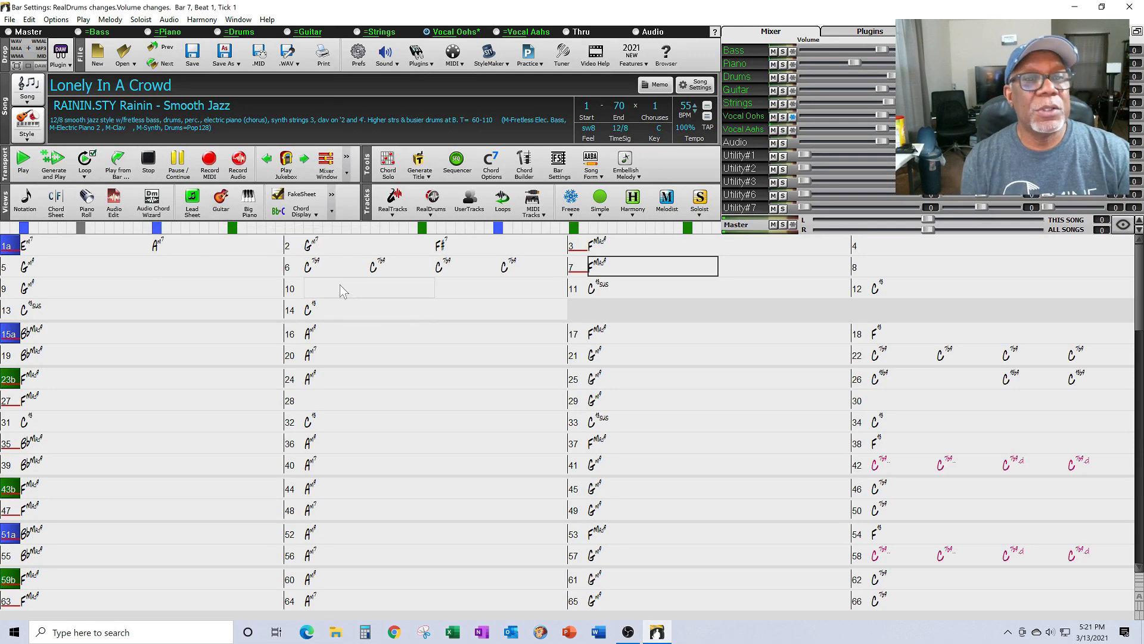
Step: Select the first chord of bar 6 and bring up its context menu
left_click(332, 270)
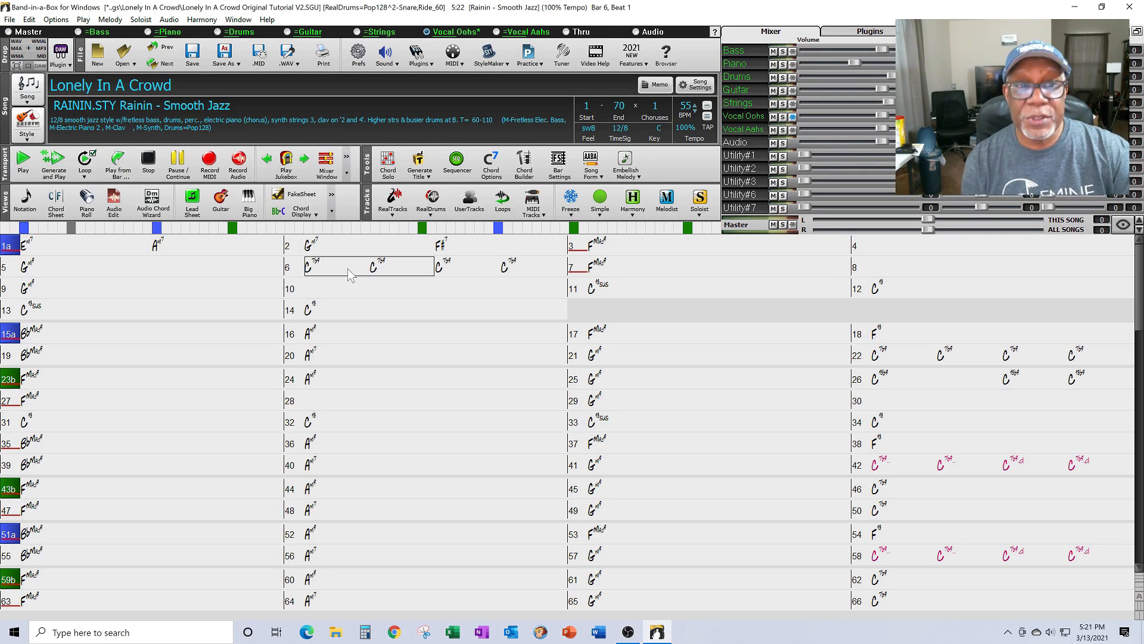
right_click(348, 269)
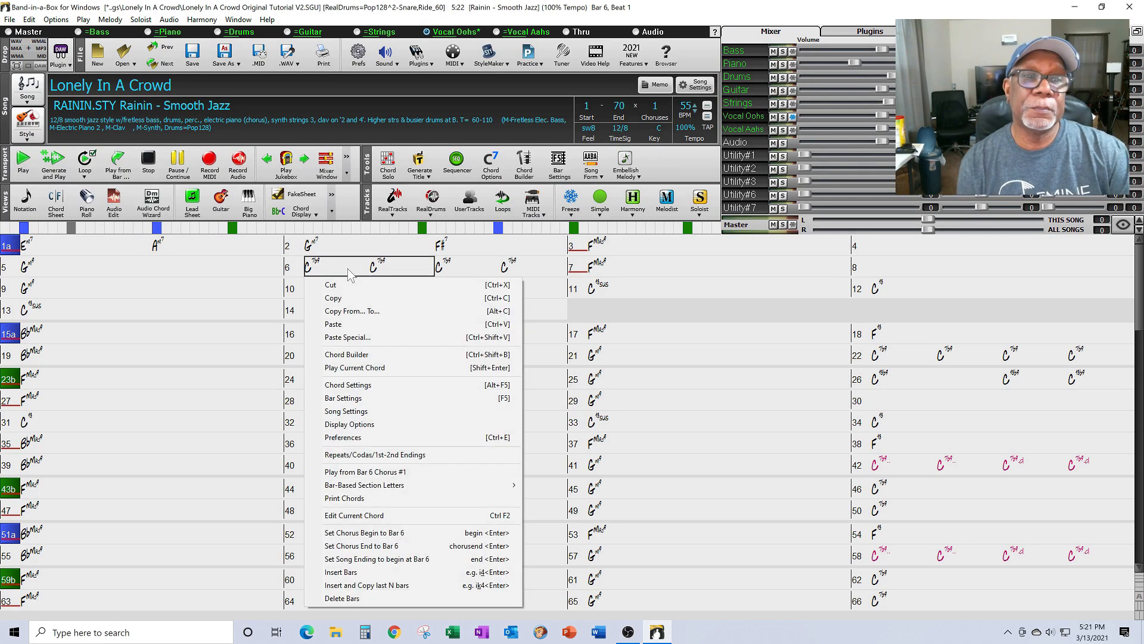
Step: In Chord Options for bar 6, set the beat 1 and beat 2 C7b9 chords' rest type to Shot
left_click(374, 384)
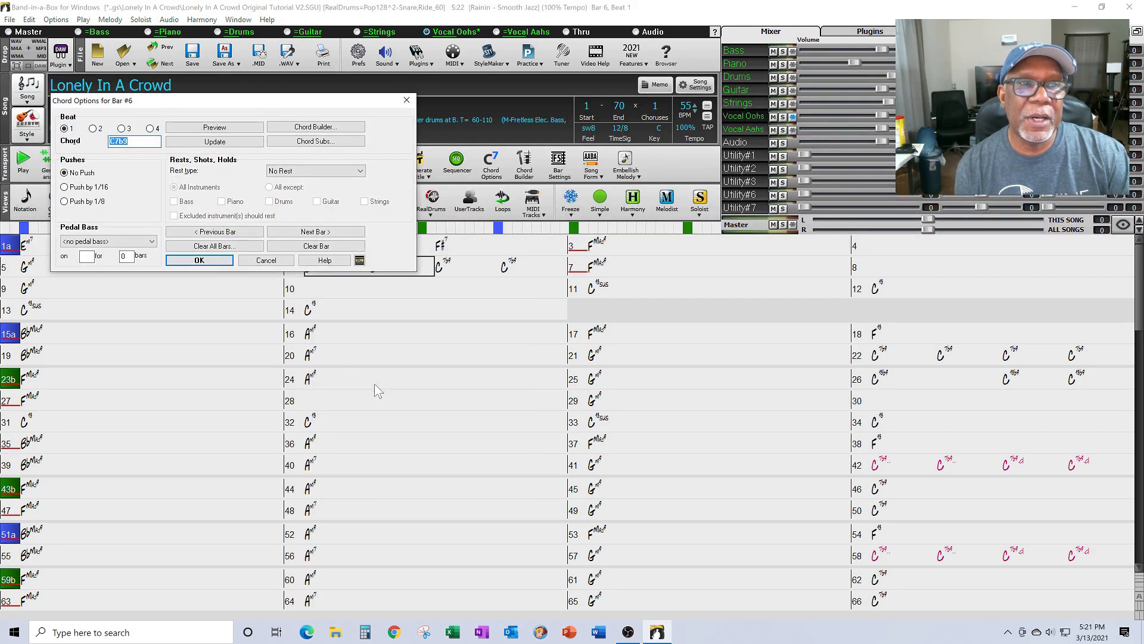
left_click(361, 172)
left_click(286, 197)
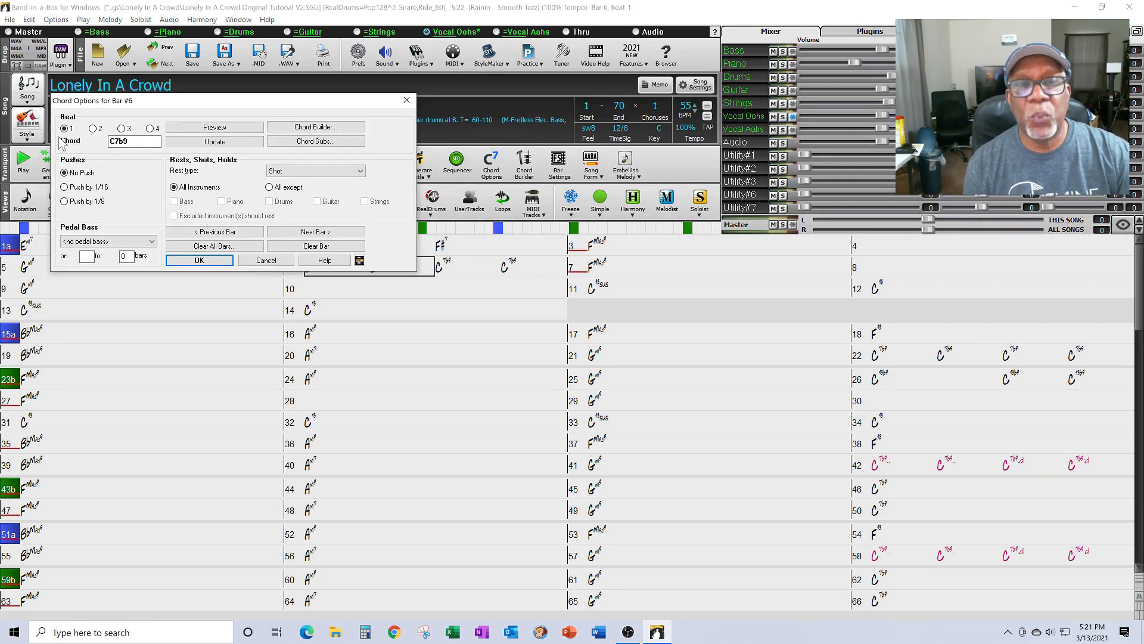
left_click(93, 128)
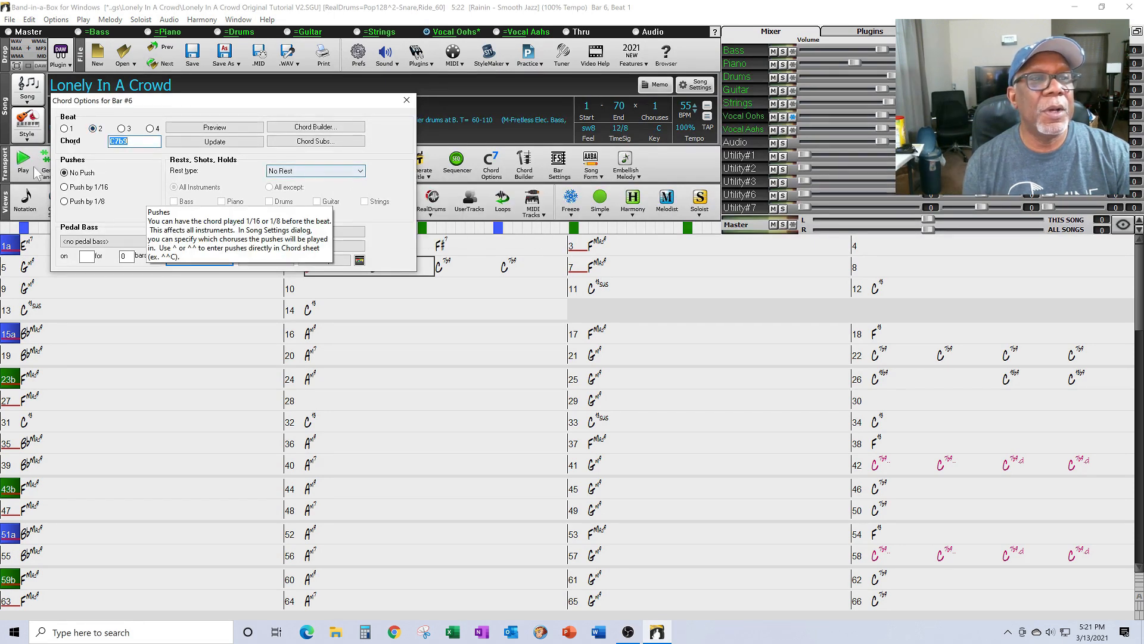
left_click(64, 128)
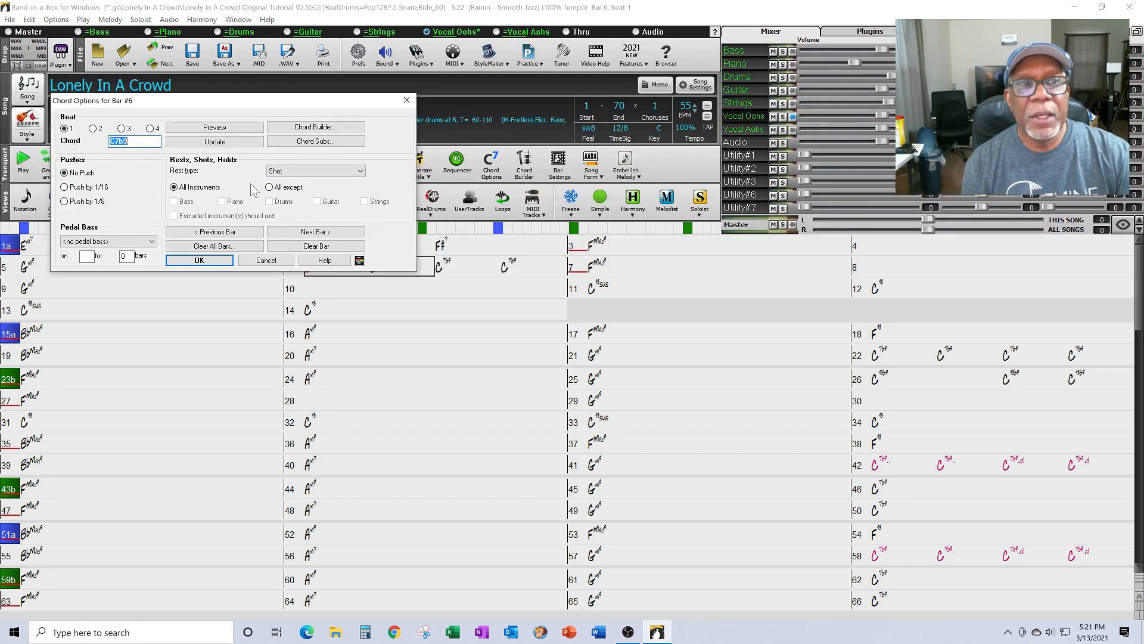
mouse_move(373, 179)
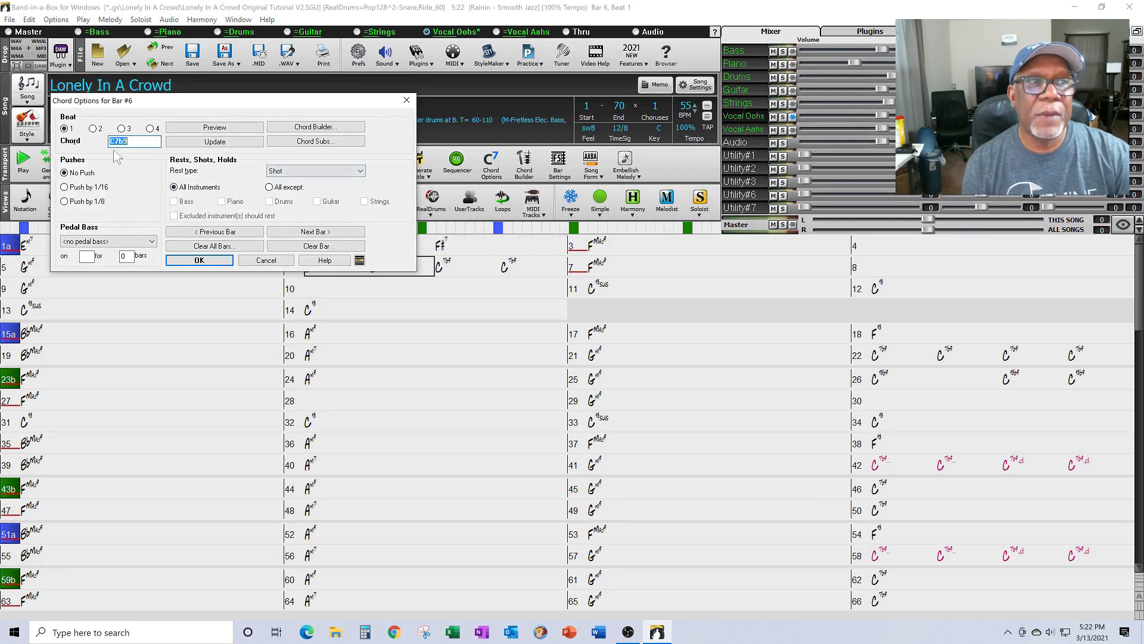
left_click(93, 129)
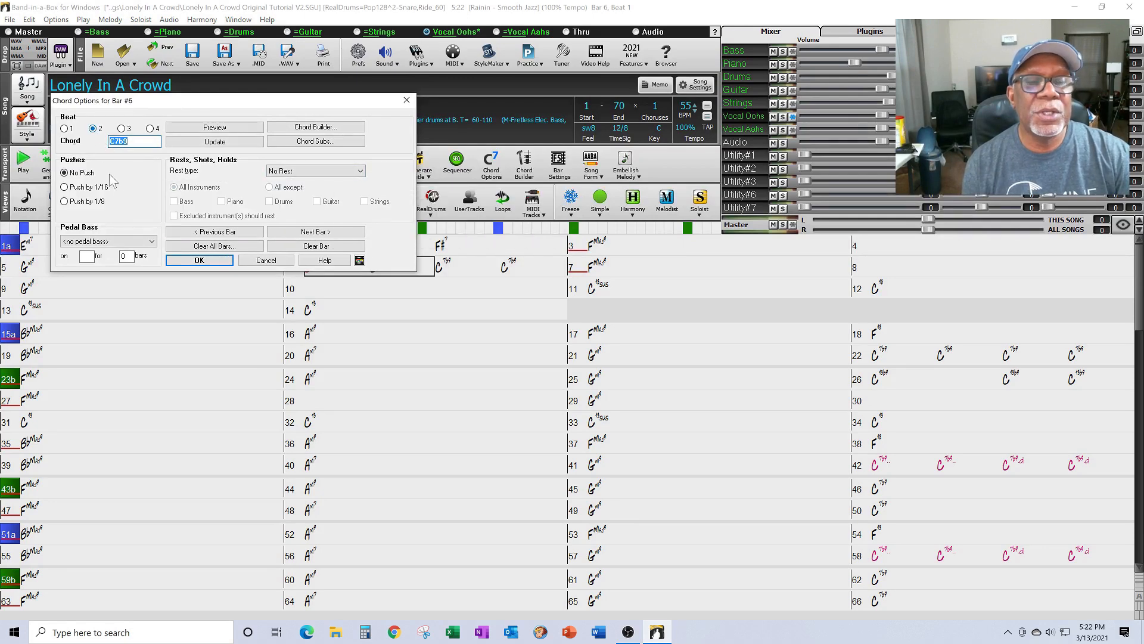
left_click(361, 171)
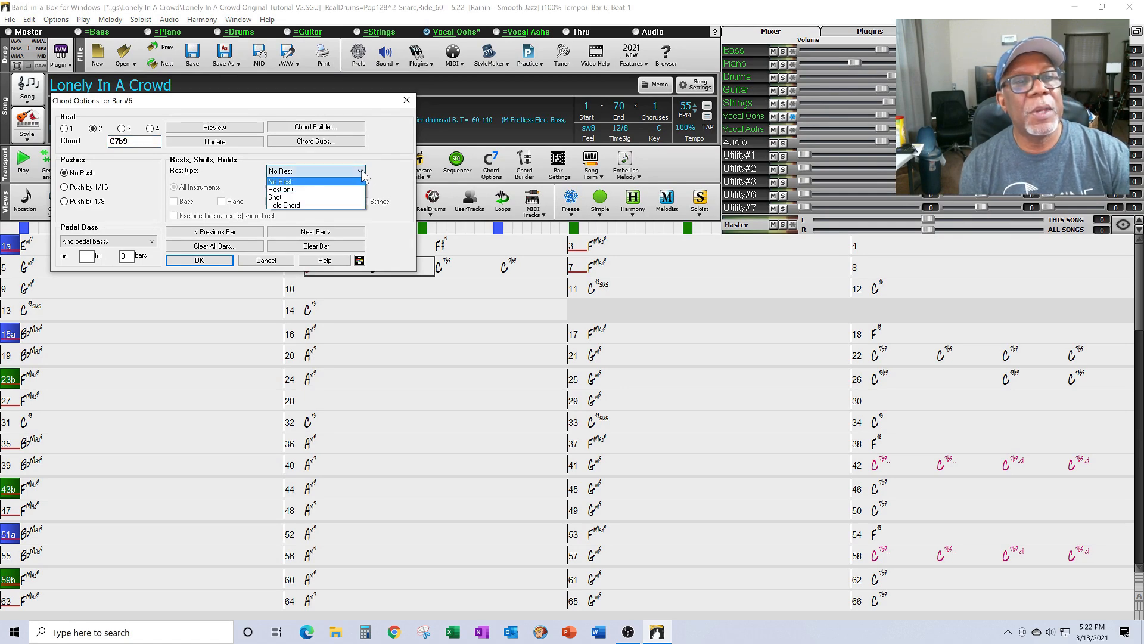
left_click(301, 197)
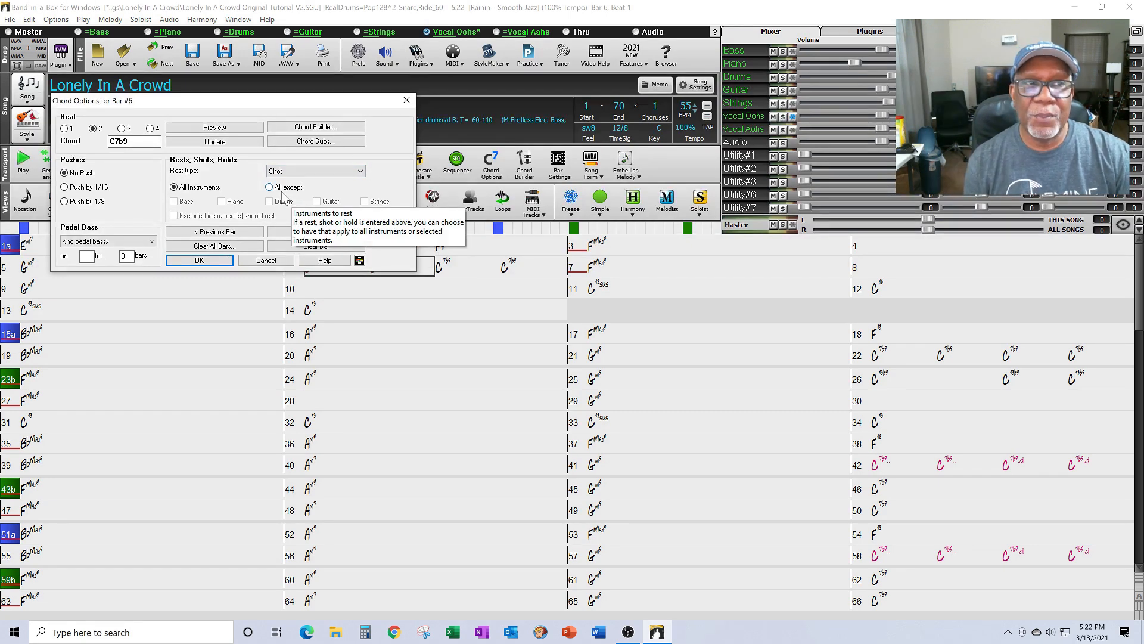
Step: Set the beat 3 and beat 4 chords to Shot, tick All except, and confirm with OK
left_click(121, 129)
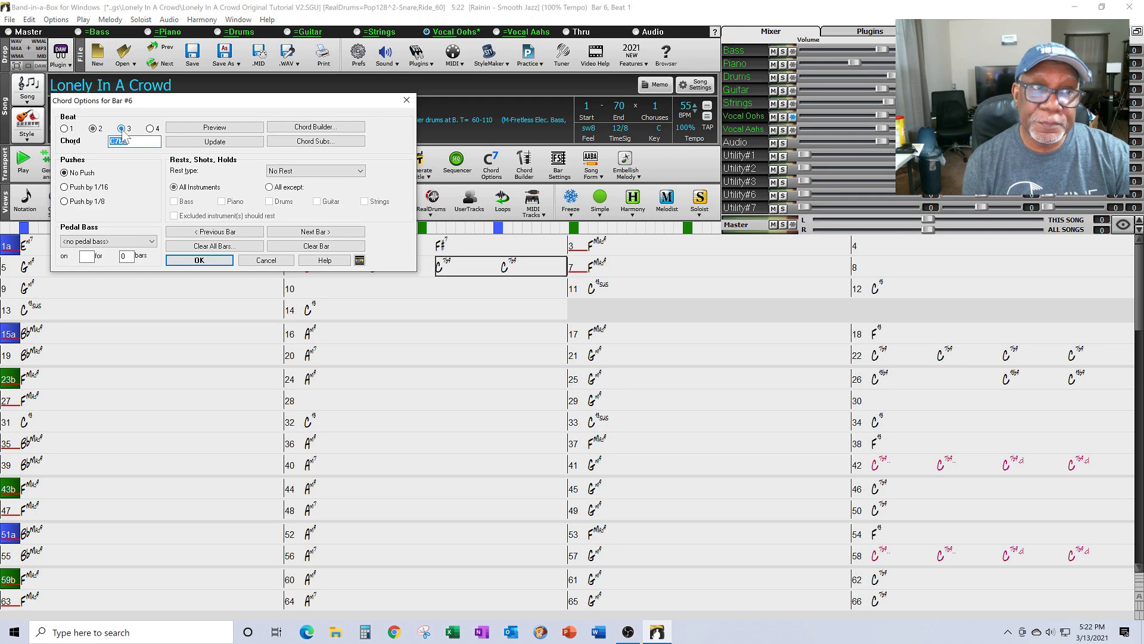
left_click(361, 172)
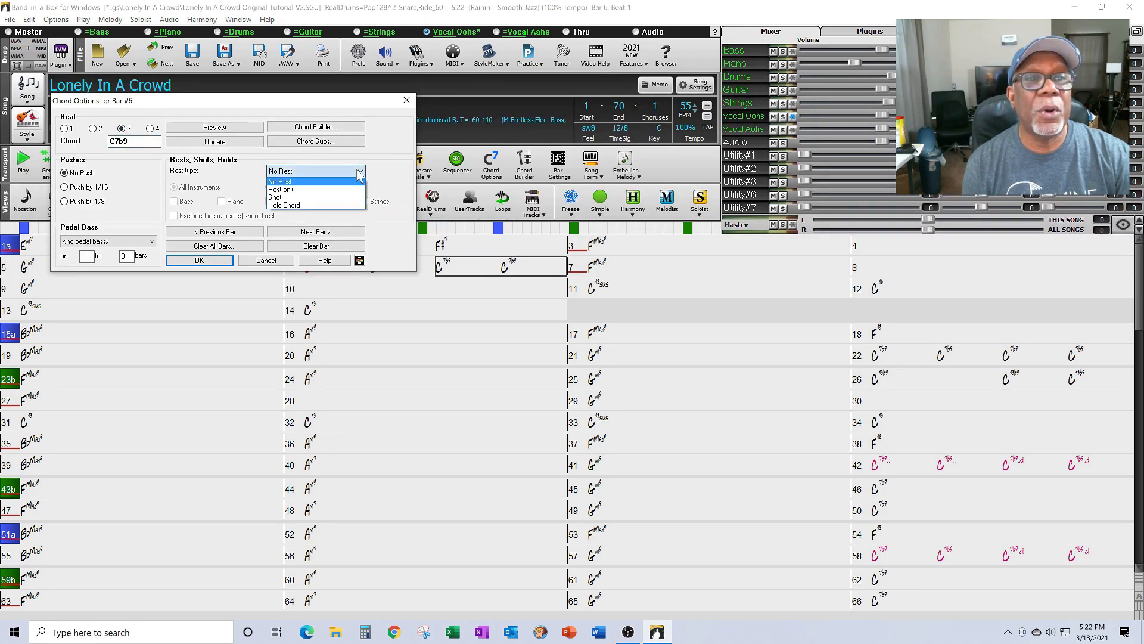
left_click(280, 197)
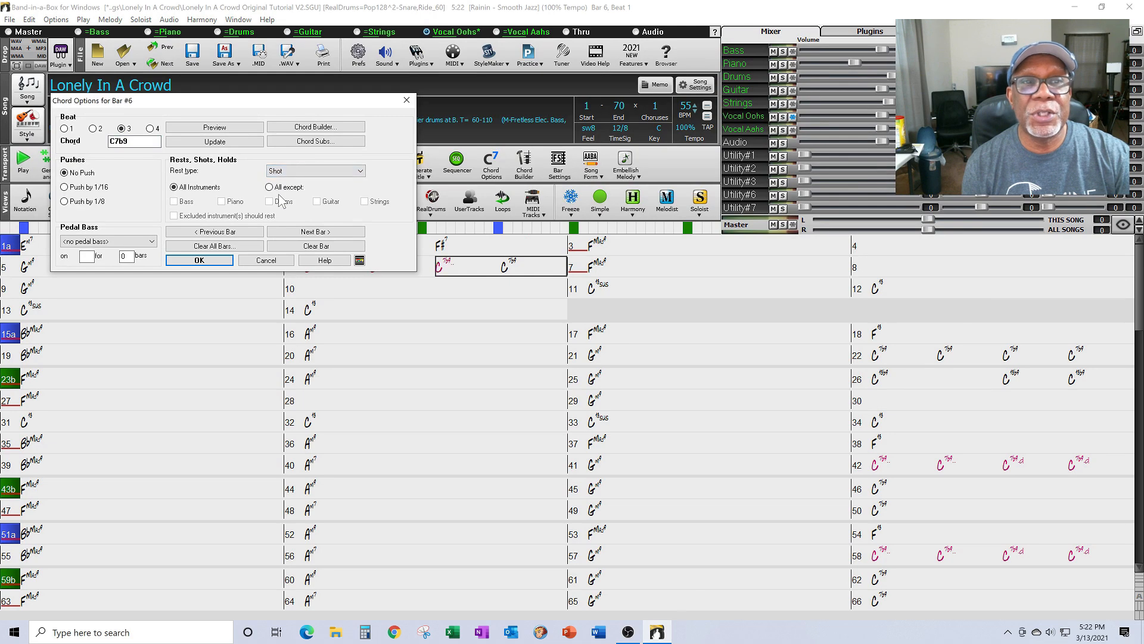
left_click(150, 129)
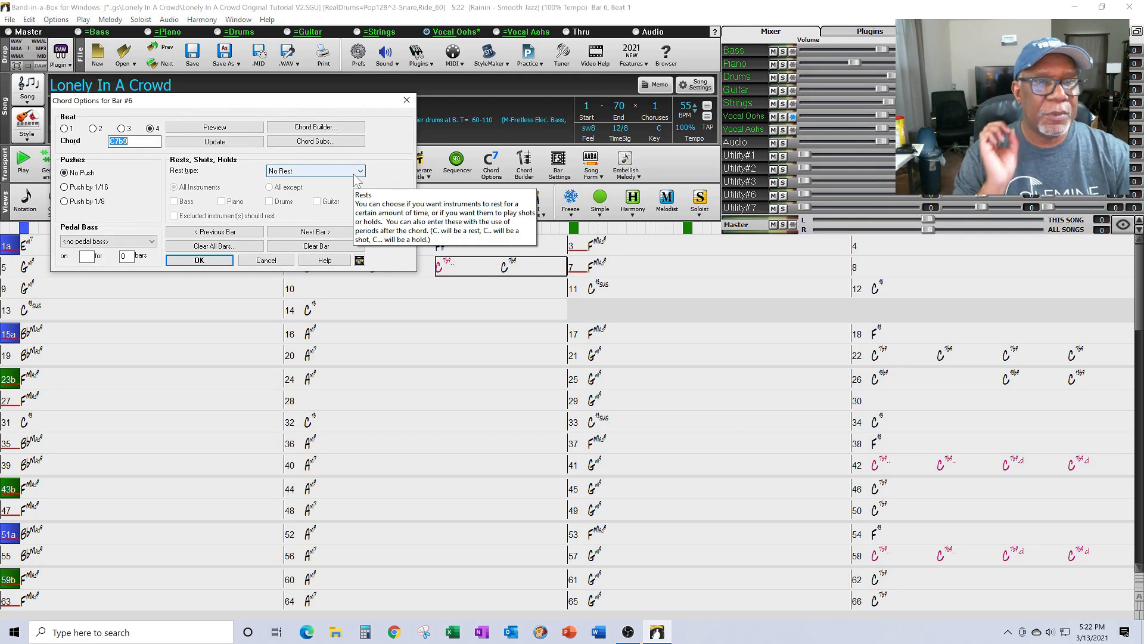
left_click(361, 171)
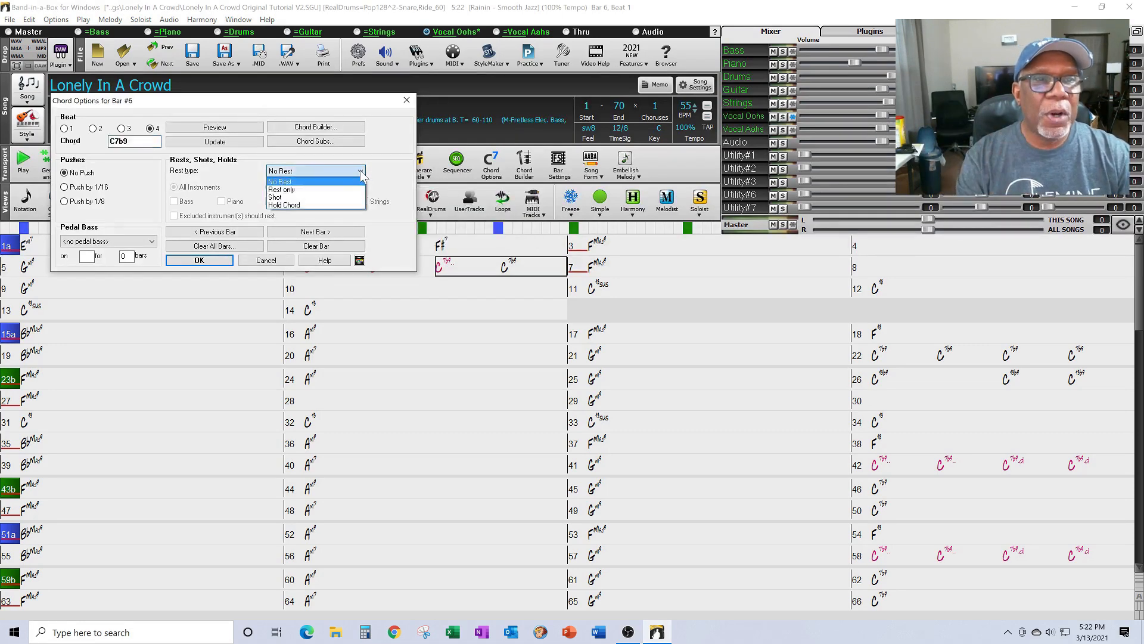
left_click(284, 197)
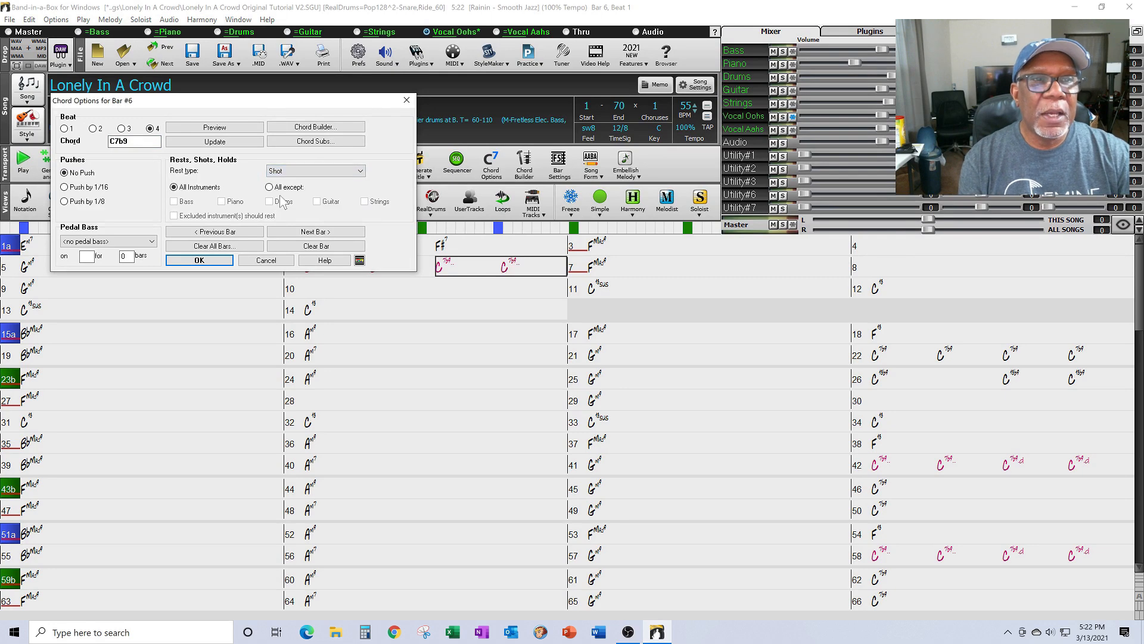
left_click(269, 187)
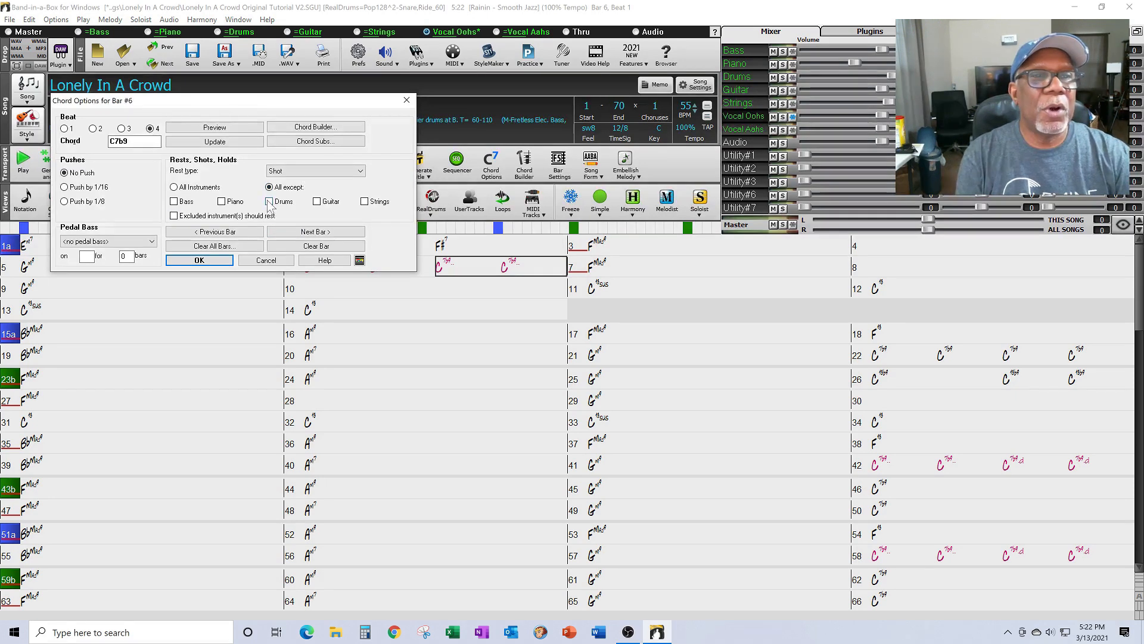
left_click(199, 260)
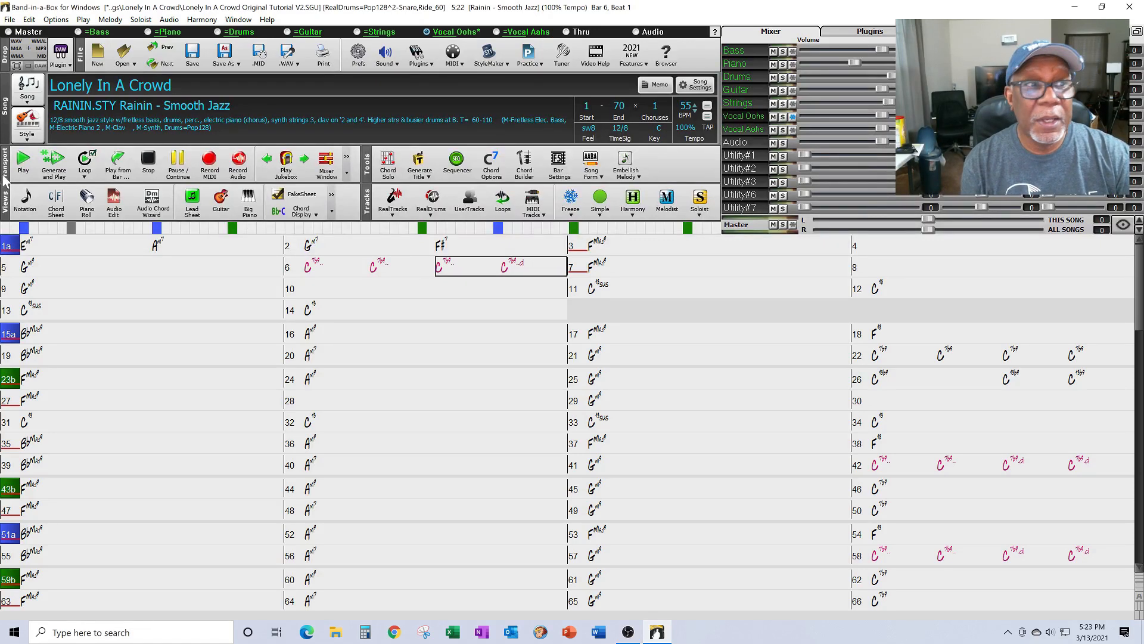
Step: Generate a new arrangement with the bar 6 shots and start playback
left_click(54, 157)
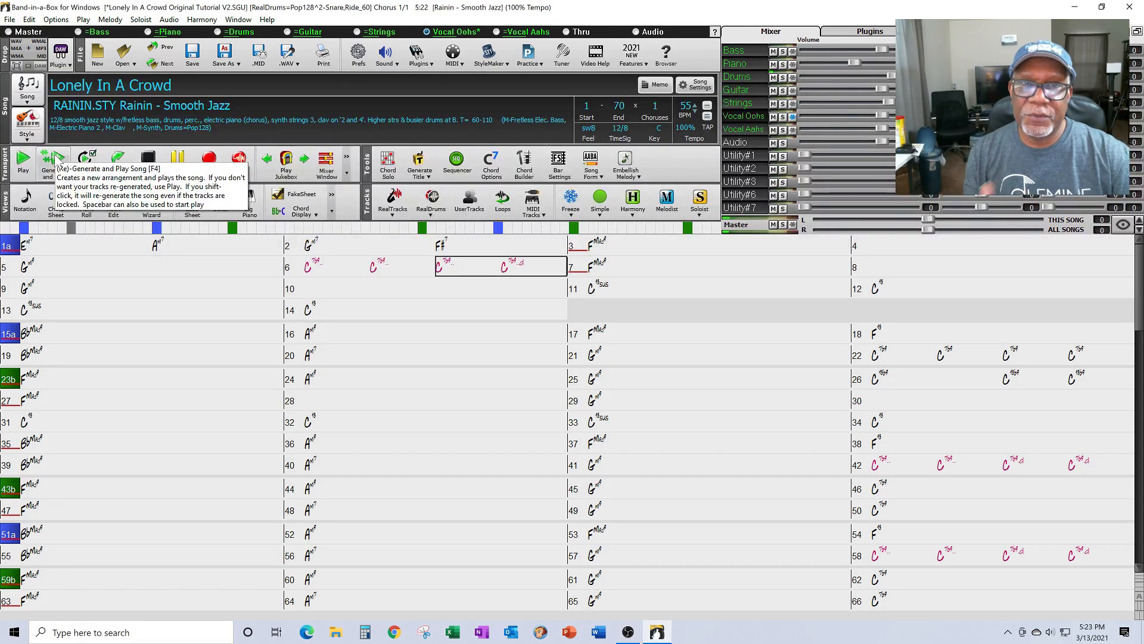
left_click(67, 251)
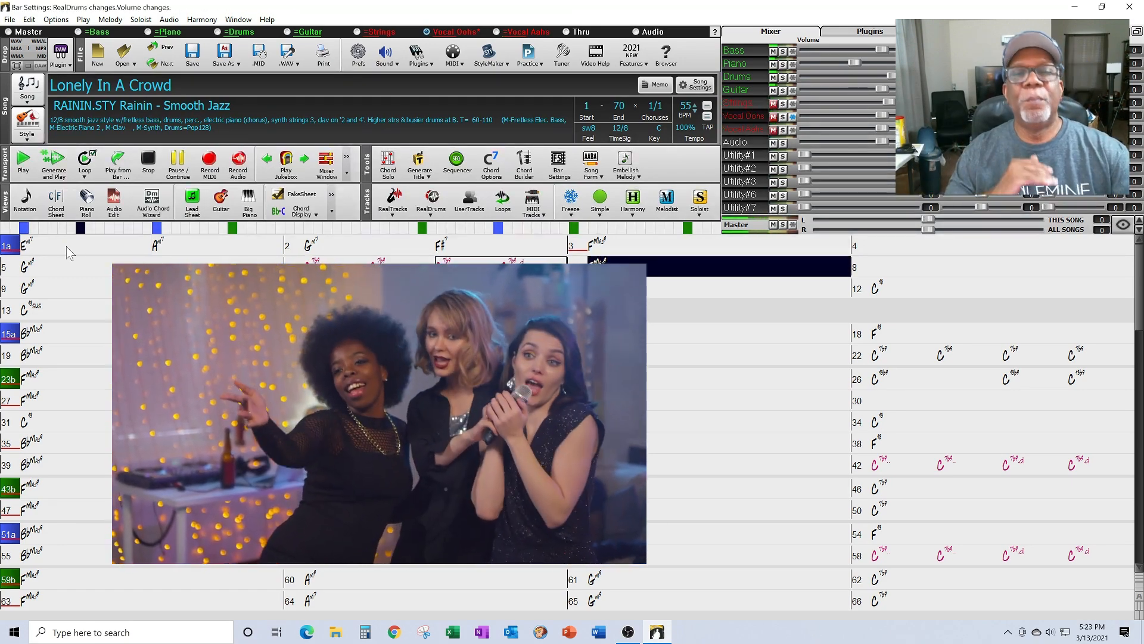
Step: Stop the playback
left_click(178, 166)
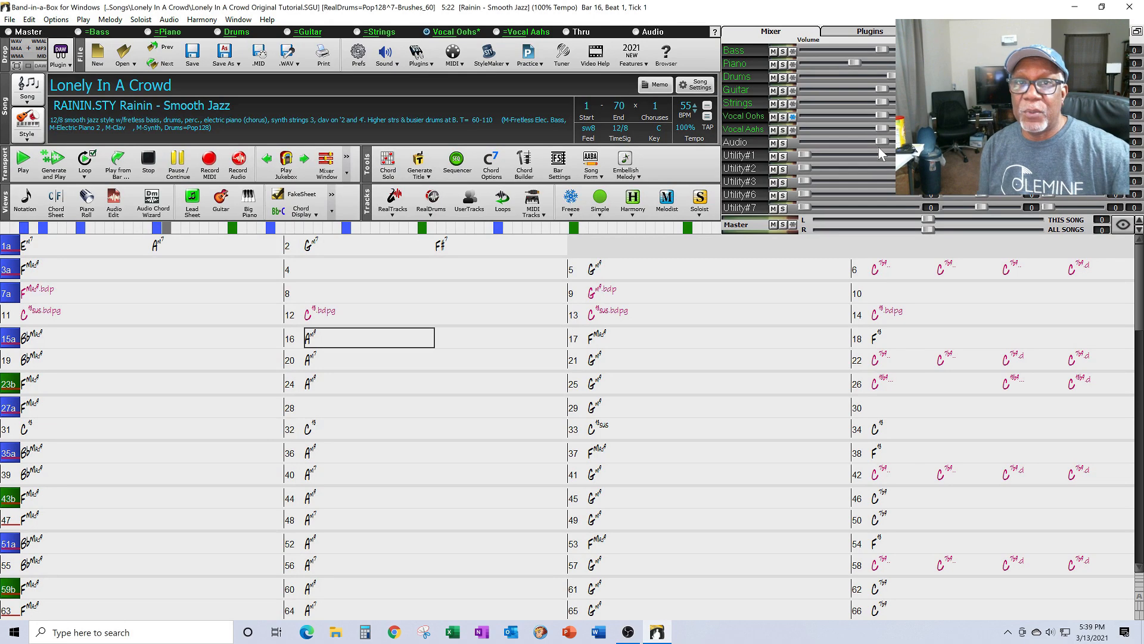
Step: Start playback from bar 1 to hear the per-bar volume changes and bar 6 shots
left_click(77, 248)
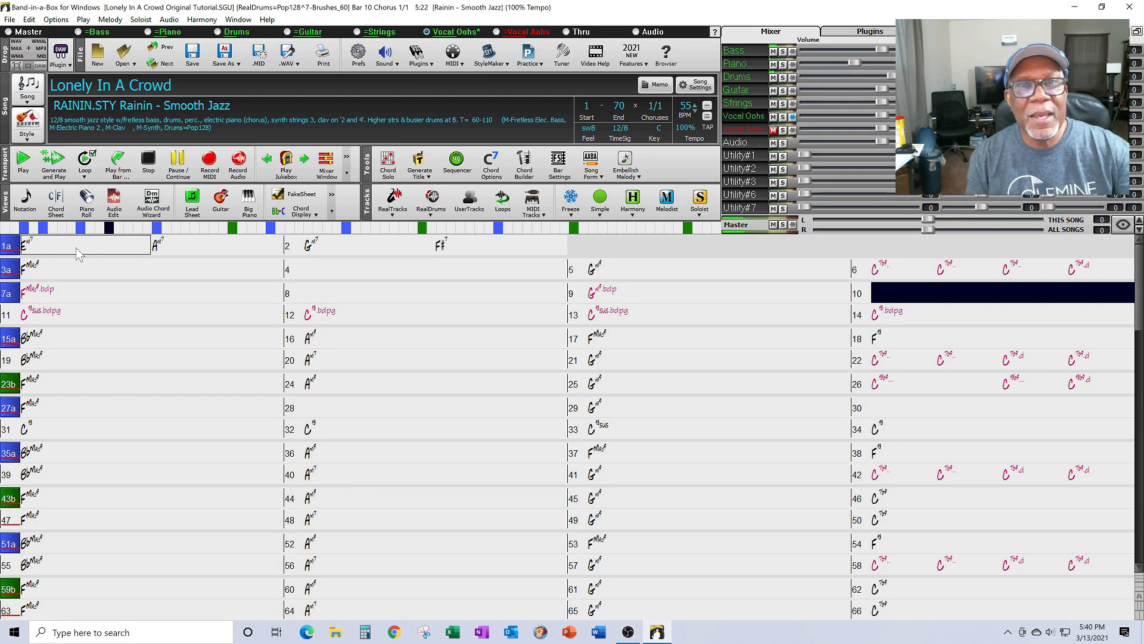
Step: Pause at bar 11, replay from bar 12, and stop at bar 28
left_click(175, 169)
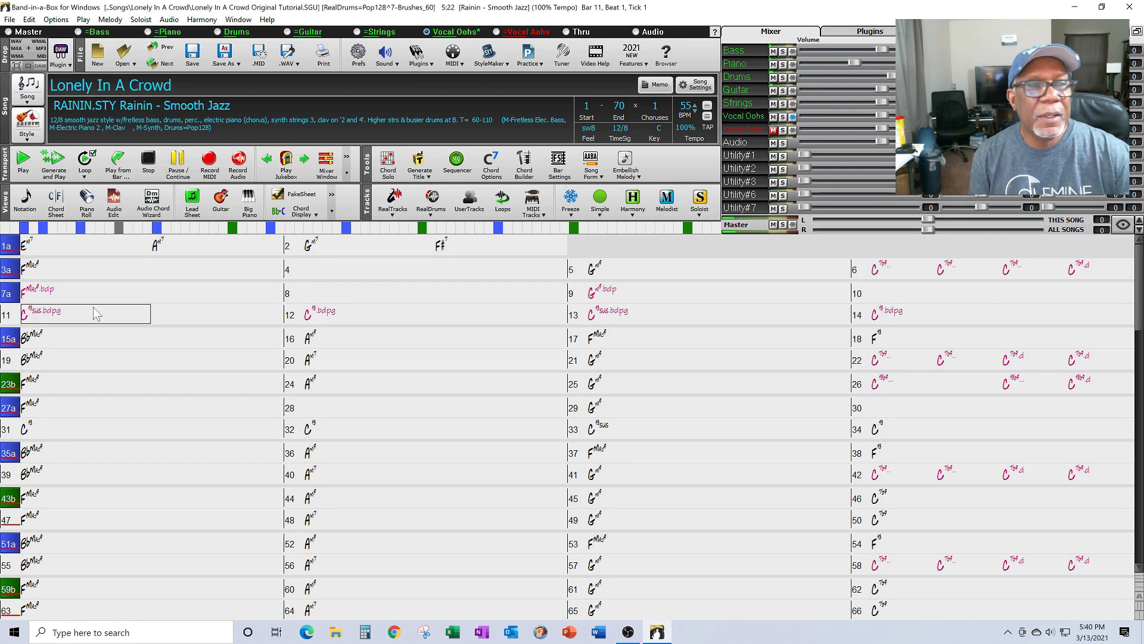
double_click(370, 310)
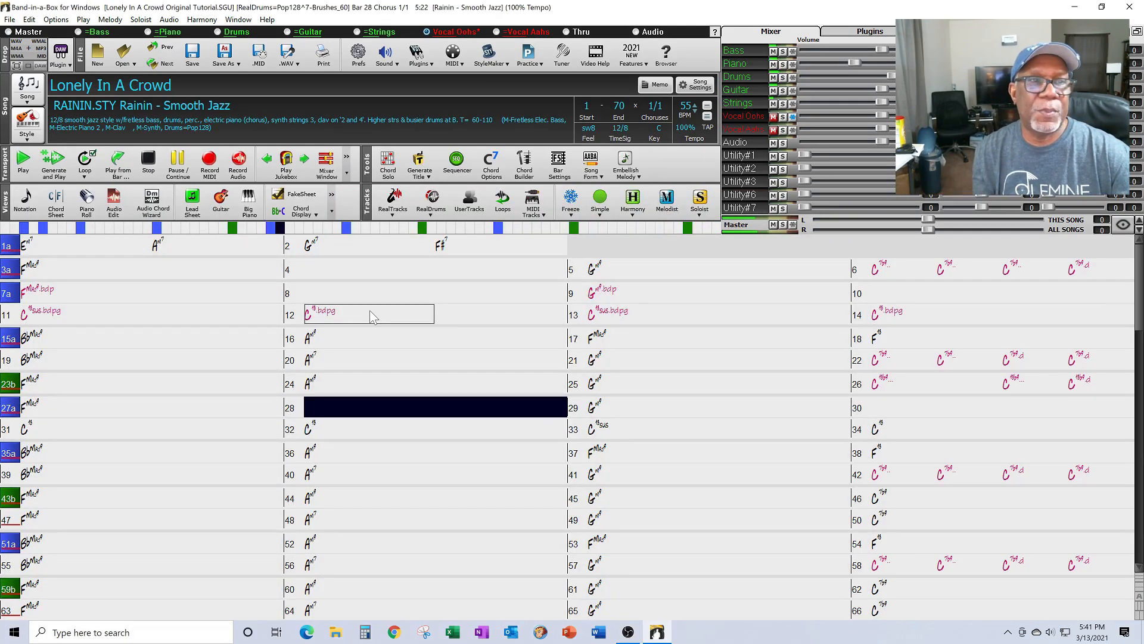
left_click(148, 159)
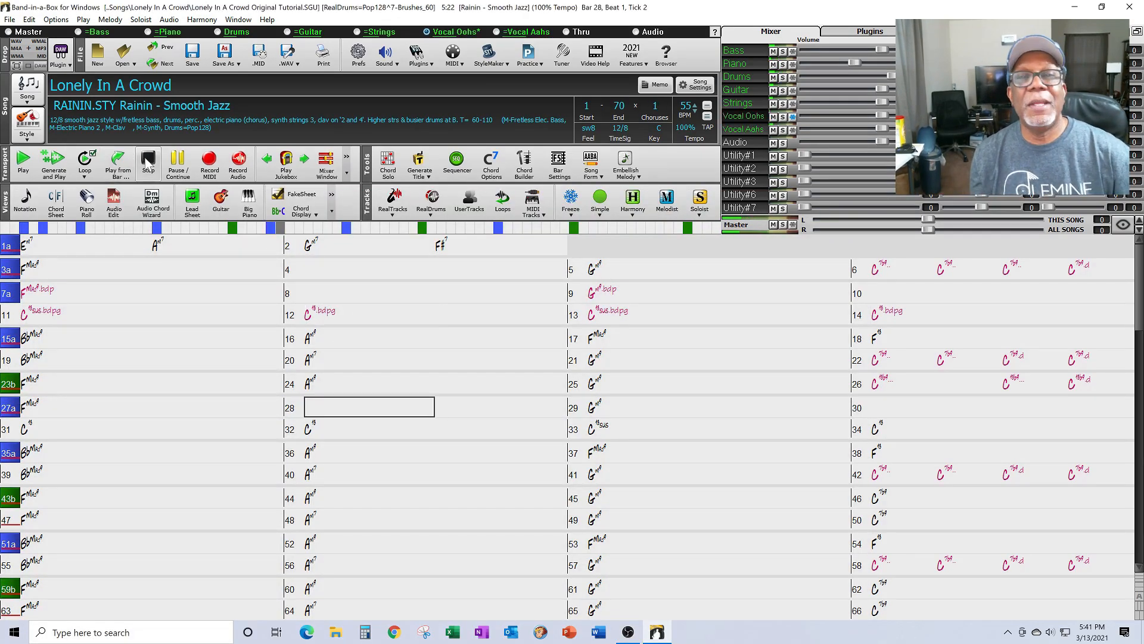